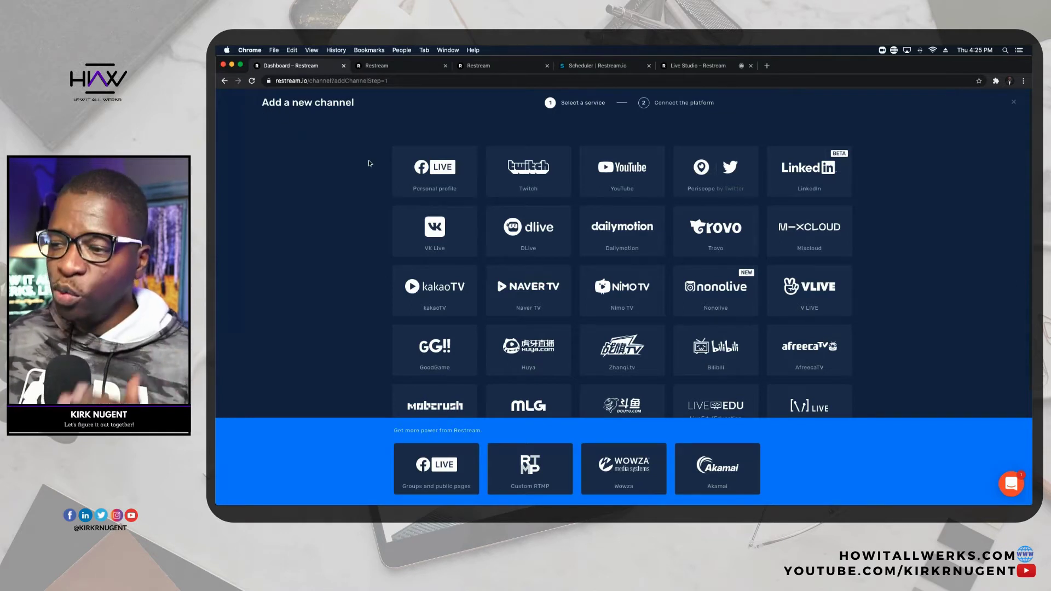
- Return from the new-channel service list to the Destinations page and close that dashboard
click(225, 80)
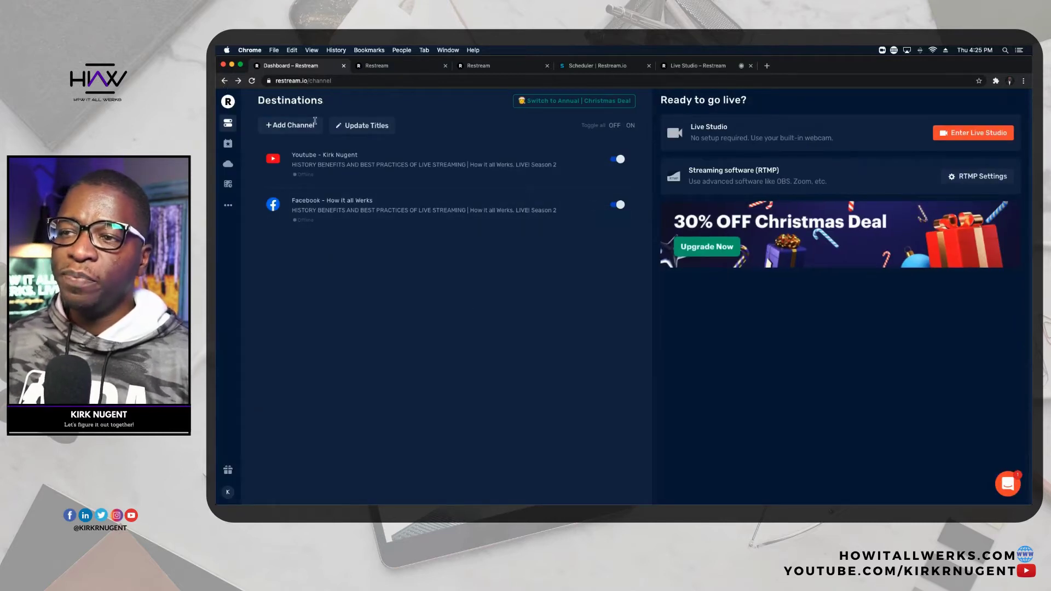
click(343, 66)
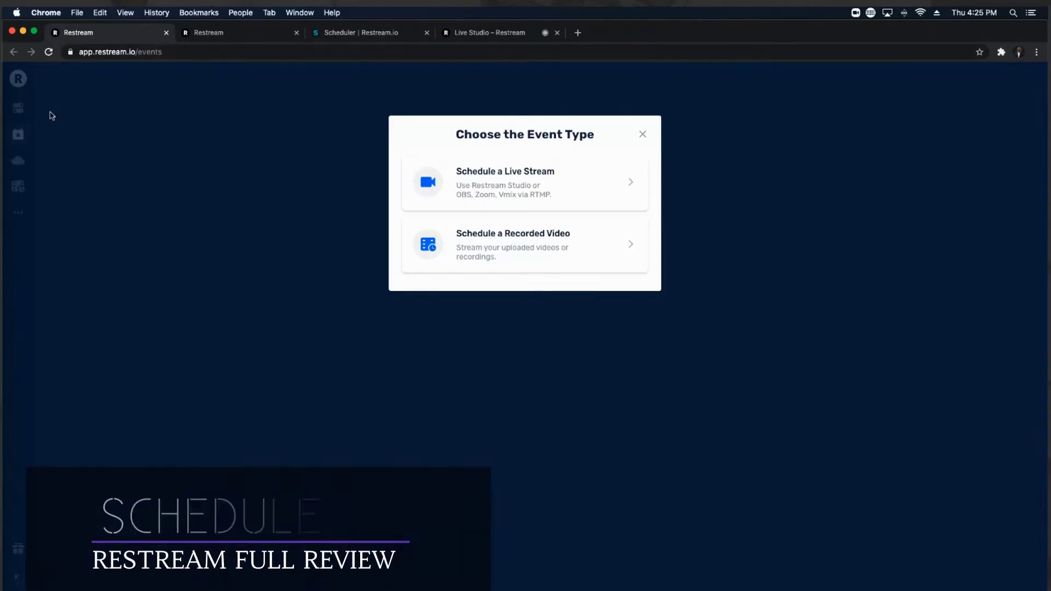
- Review the event scheduling page and its event type choices, and close the page
click(639, 135)
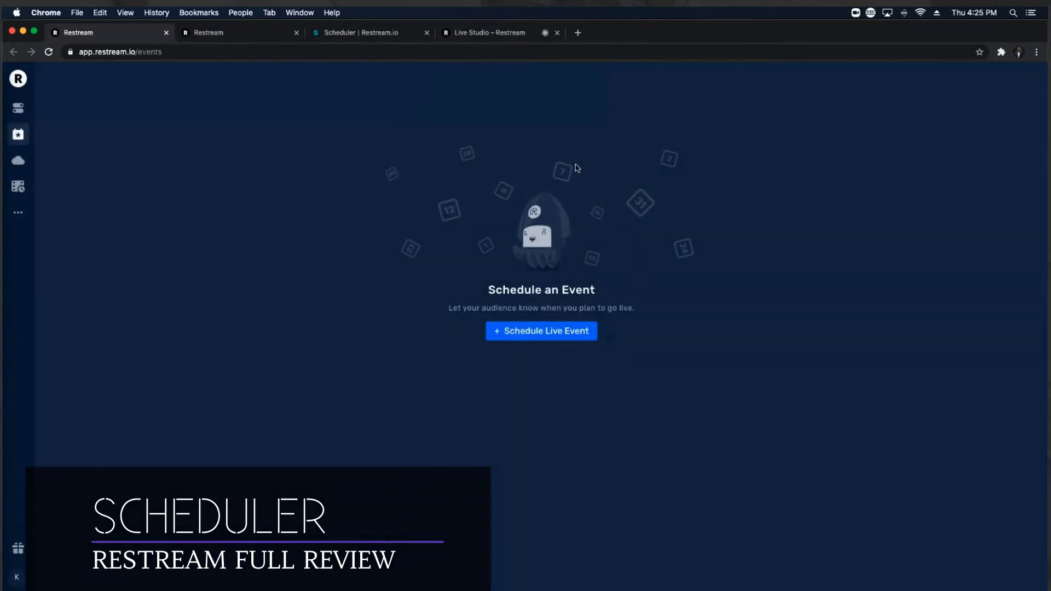
click(518, 332)
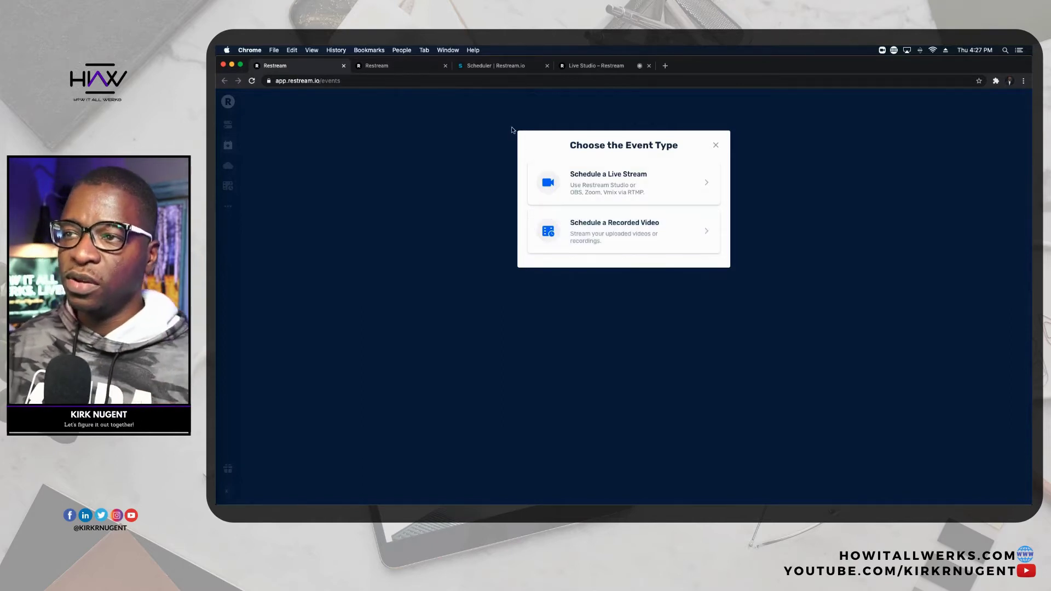
click(343, 66)
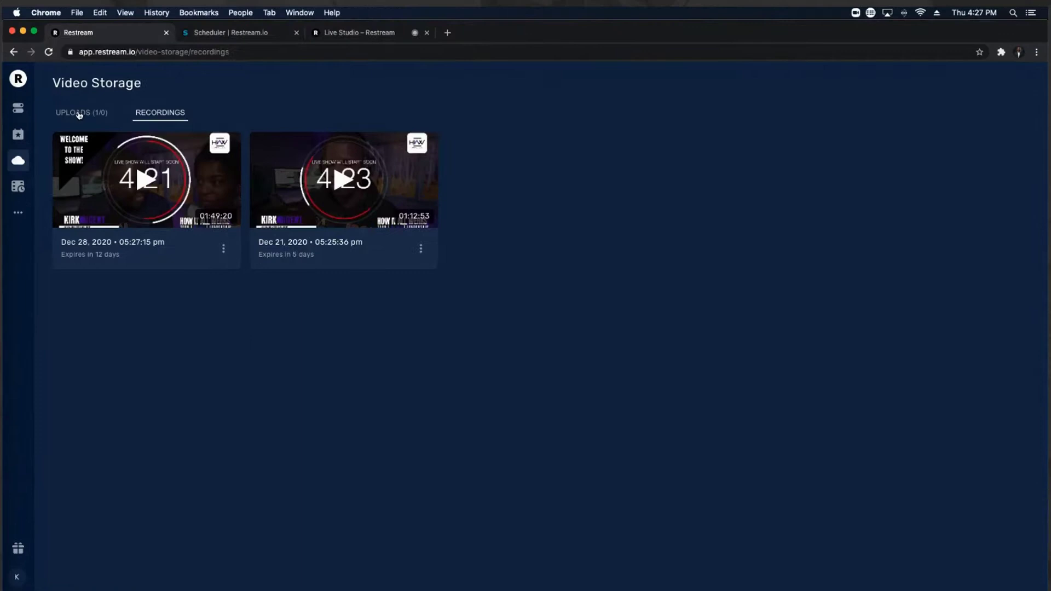
- Review the uploads and recordings in Video Storage, and close the page
click(276, 130)
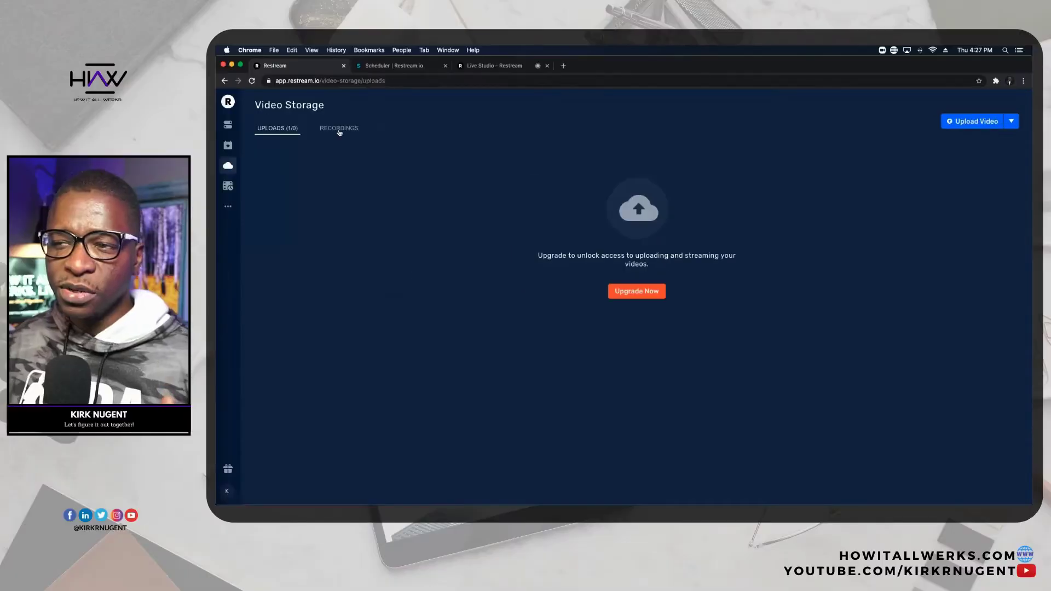
click(339, 130)
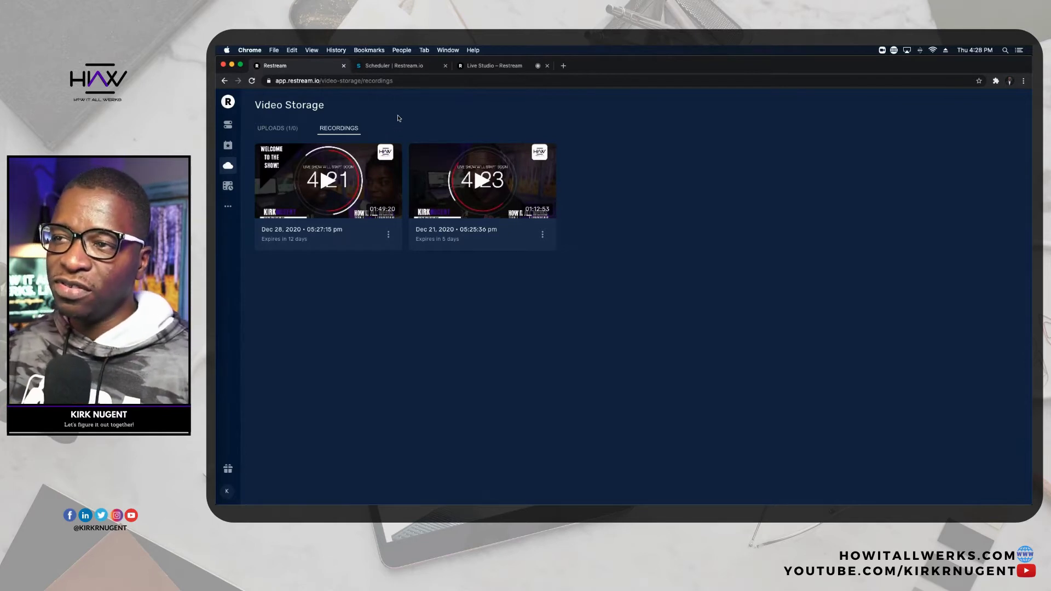
key(super+w)
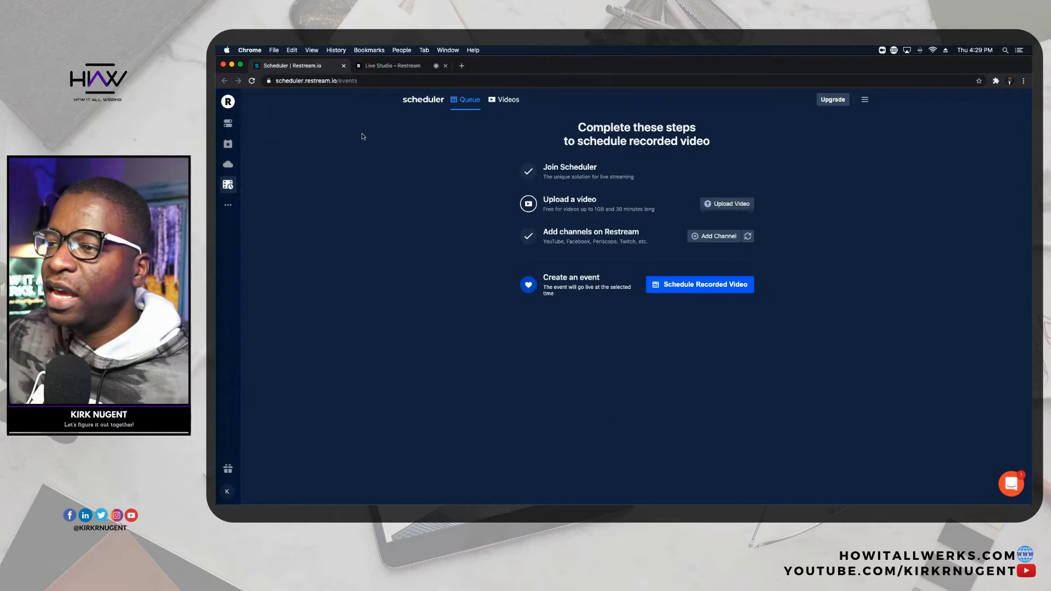
- View the uploaded videos in the Scheduler, and close the page
click(507, 102)
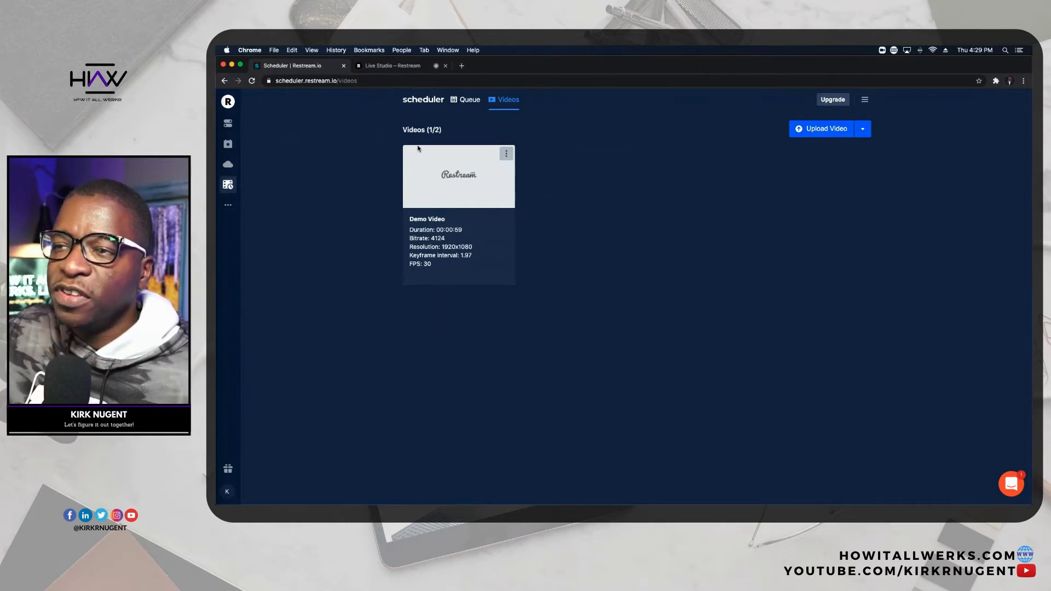
click(344, 66)
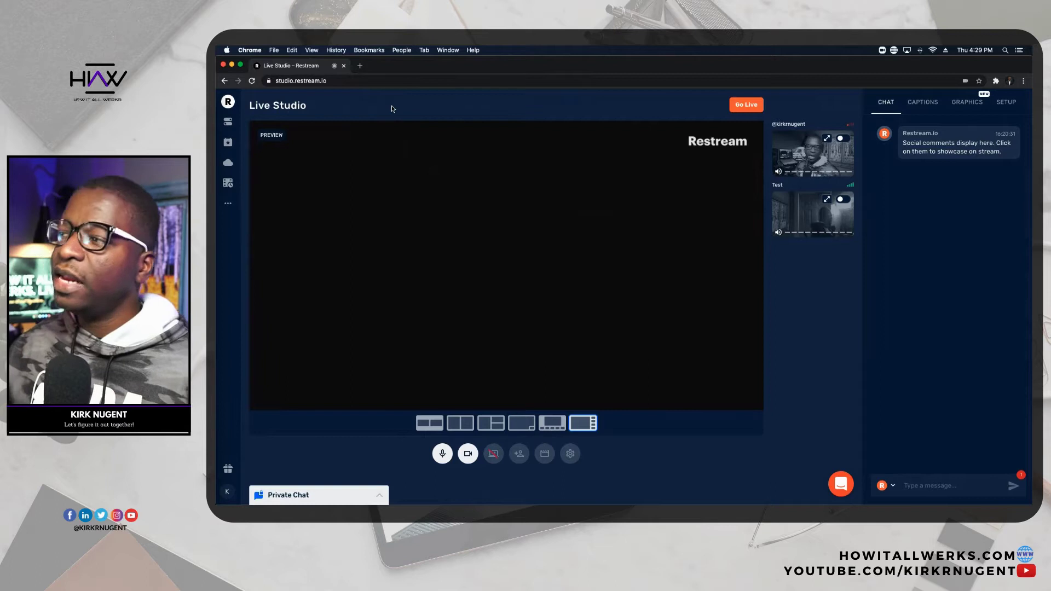
- Check Live Studio's title and destination setup, and switch the brand theme to News
click(1006, 102)
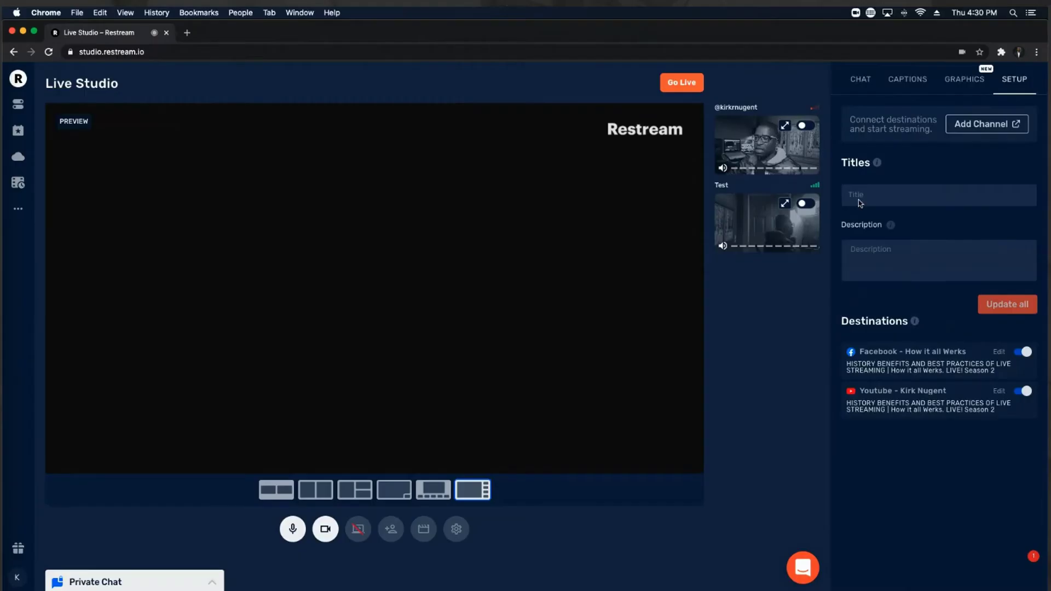
click(970, 82)
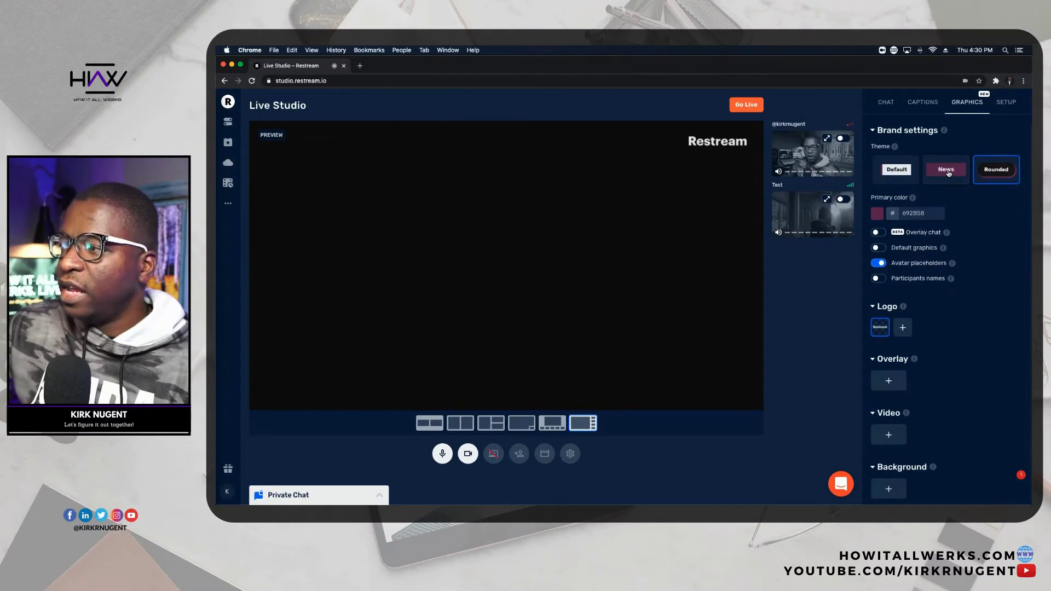
click(959, 174)
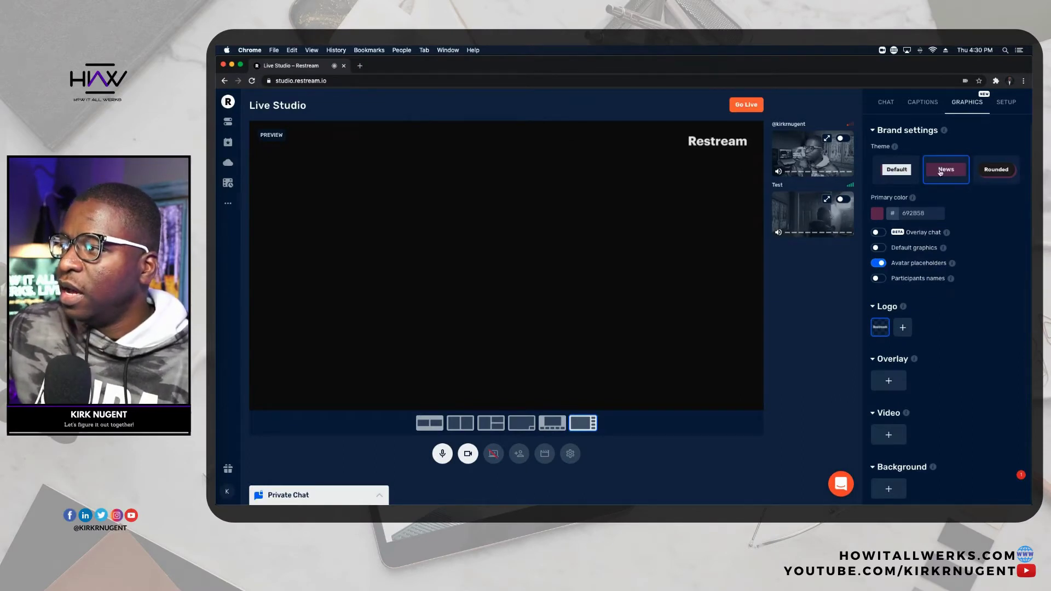
- Show the "Follow us on Twitter" caption on the stream preview
click(919, 104)
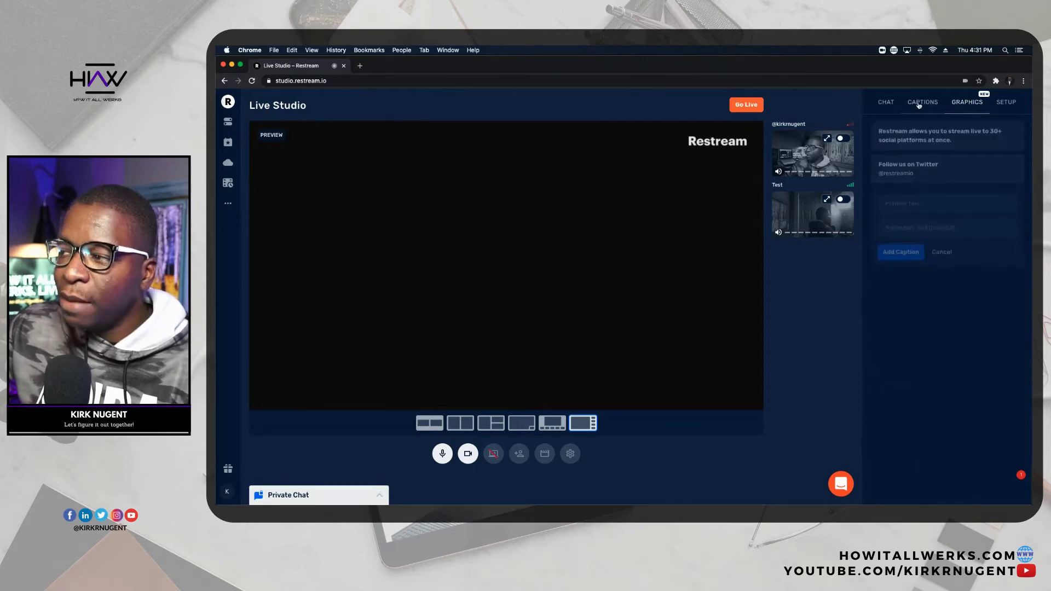
mouse_move(927, 167)
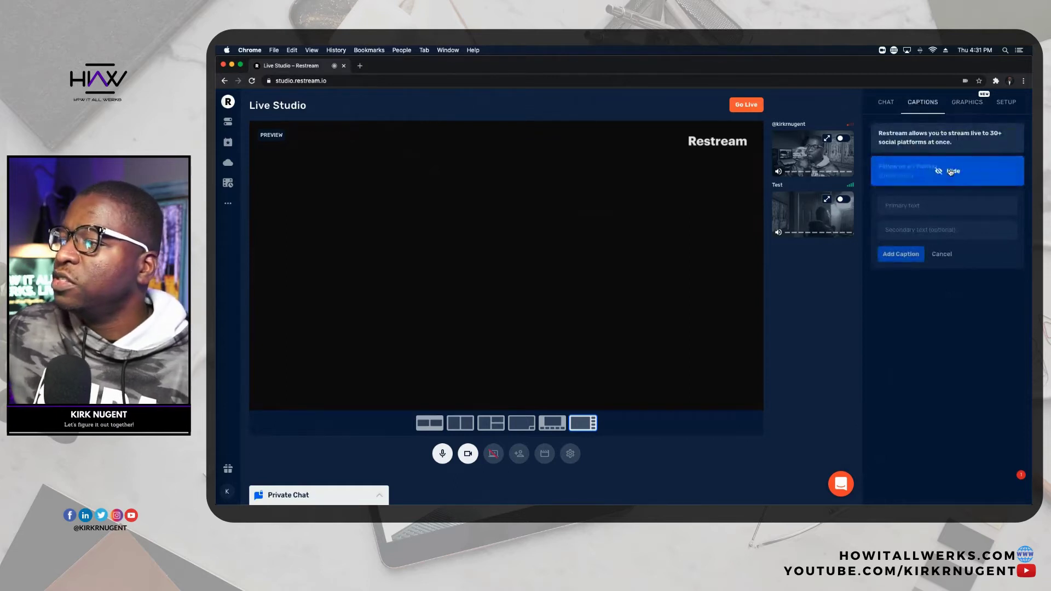
click(951, 172)
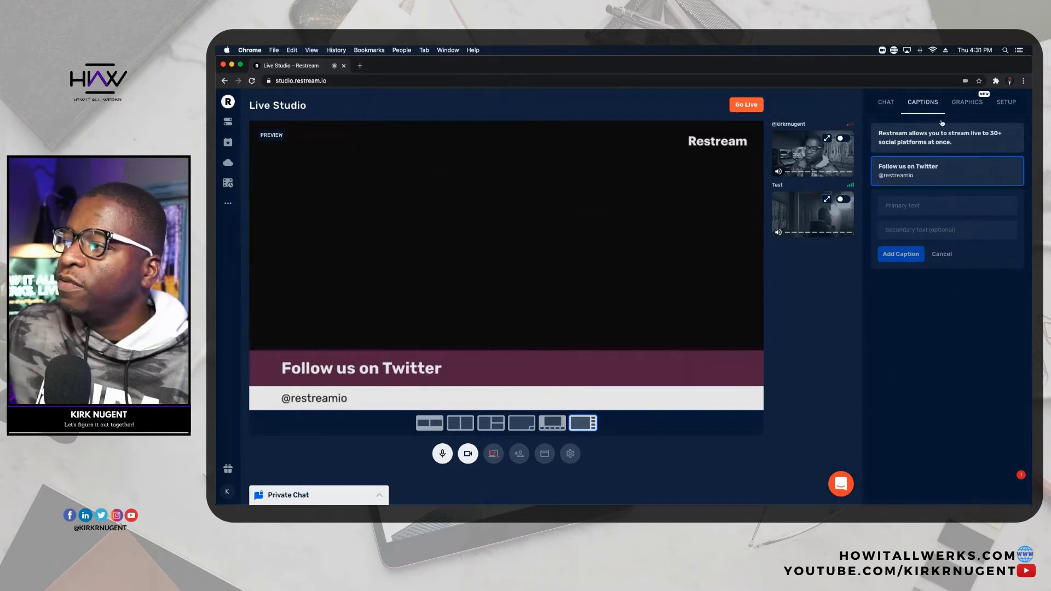
- Compare the Default and News themes on the caption, and set the brand theme to Rounded
click(964, 103)
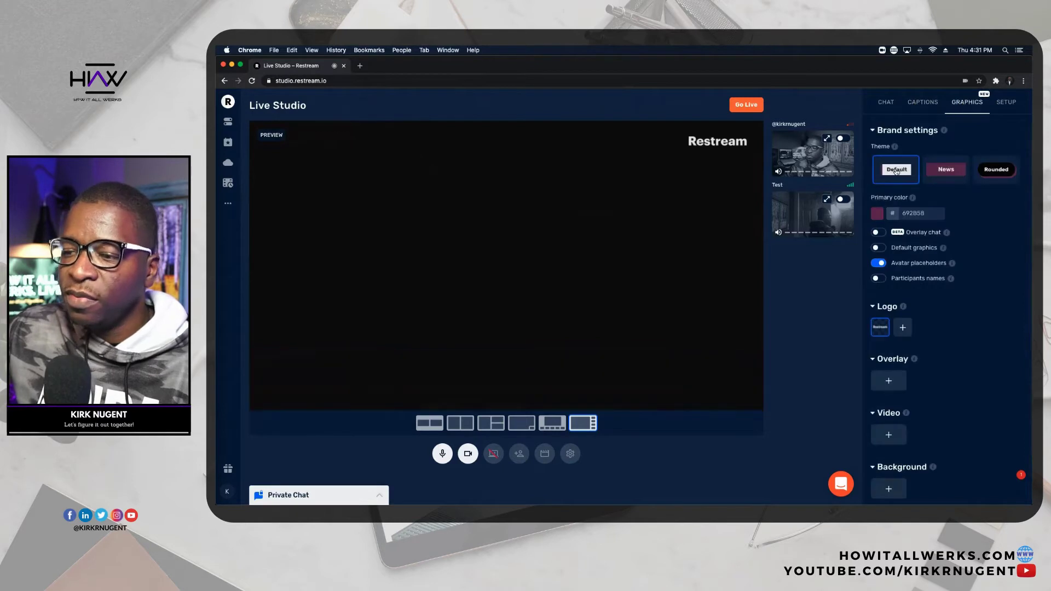
click(897, 170)
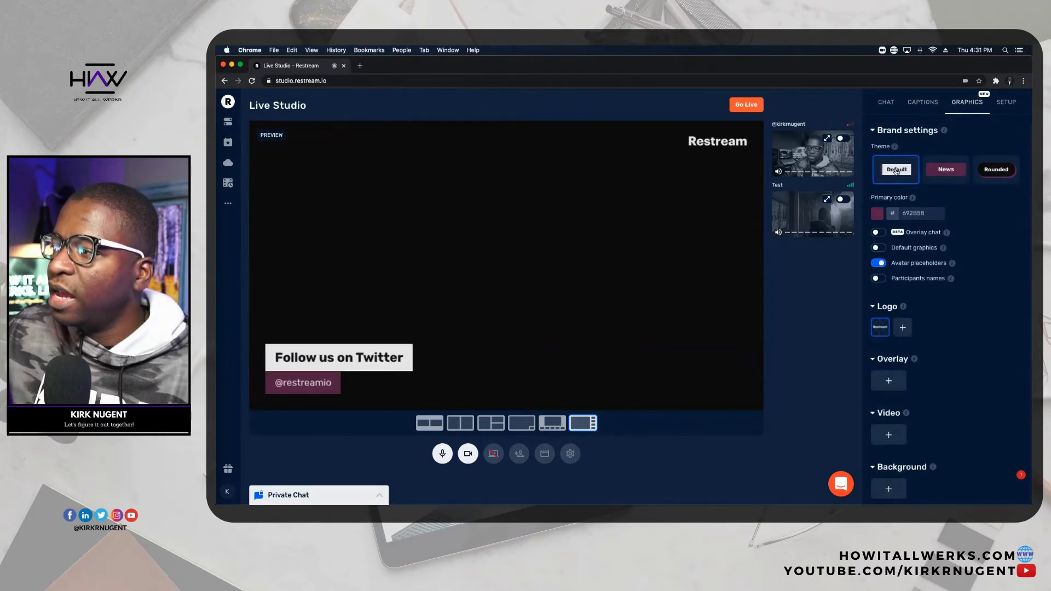
click(942, 172)
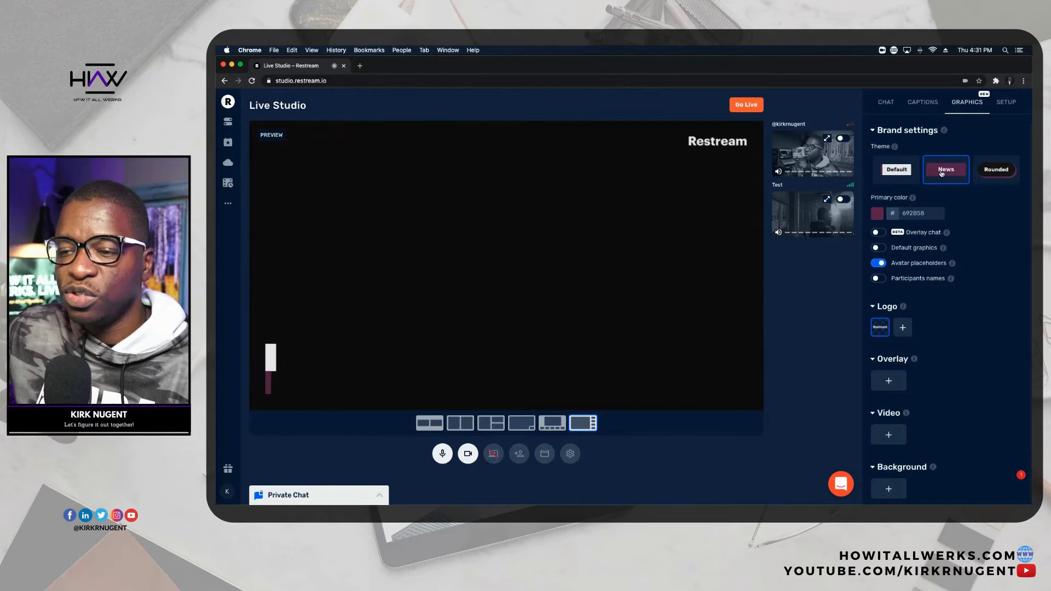
click(993, 170)
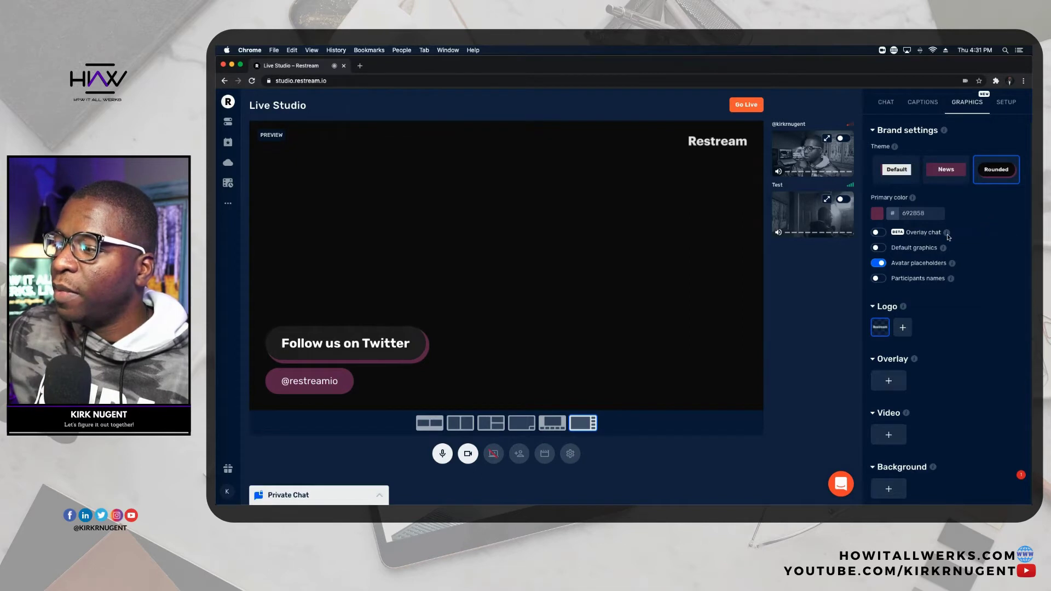
- Collapse the brand settings and examine the Logo, Overlay, Video and Background sections of the graphics
mouse_move(947, 234)
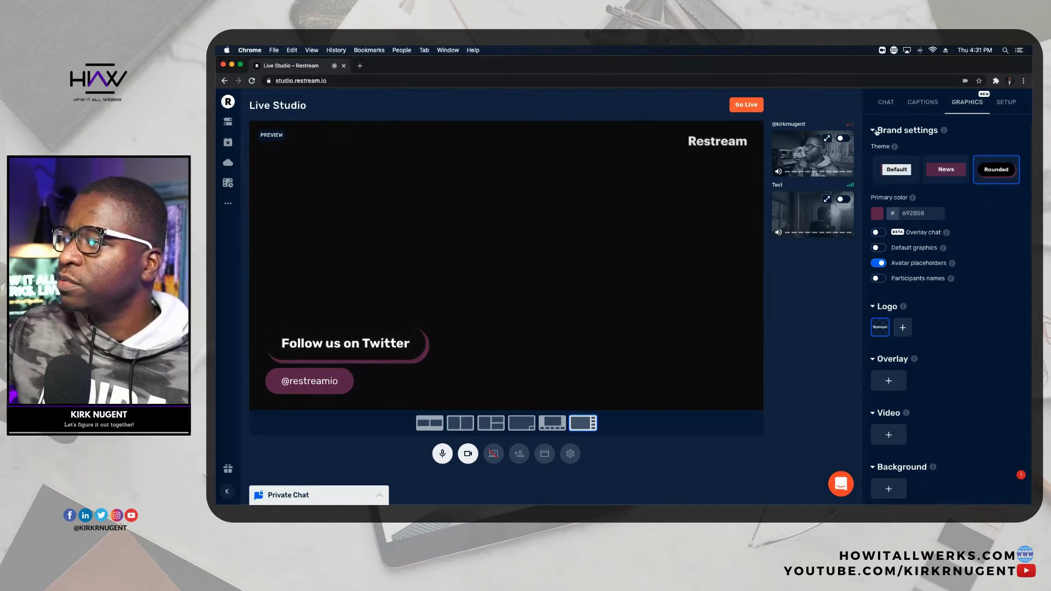
click(879, 132)
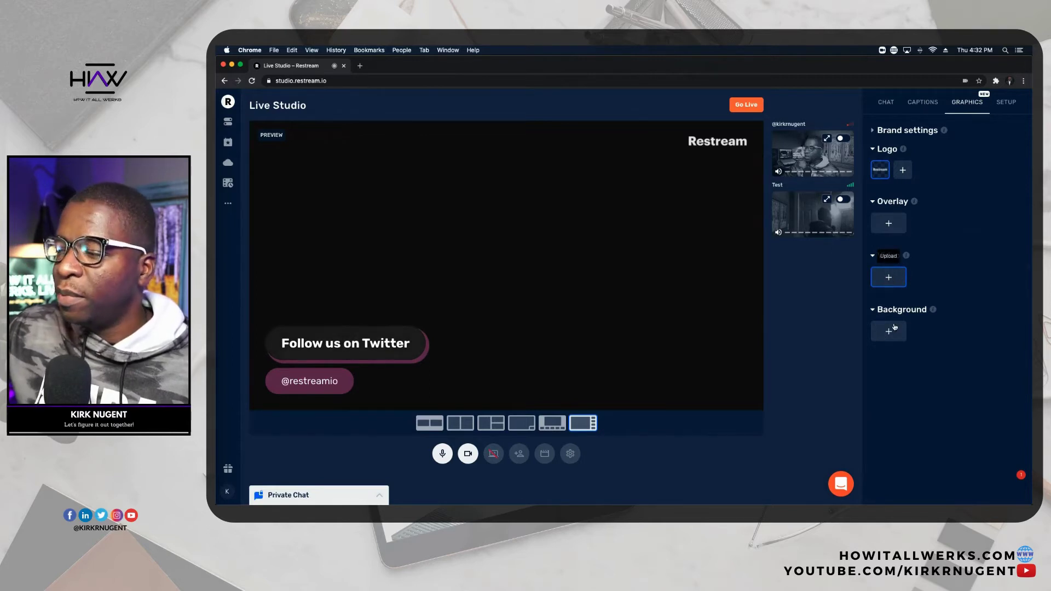
click(873, 201)
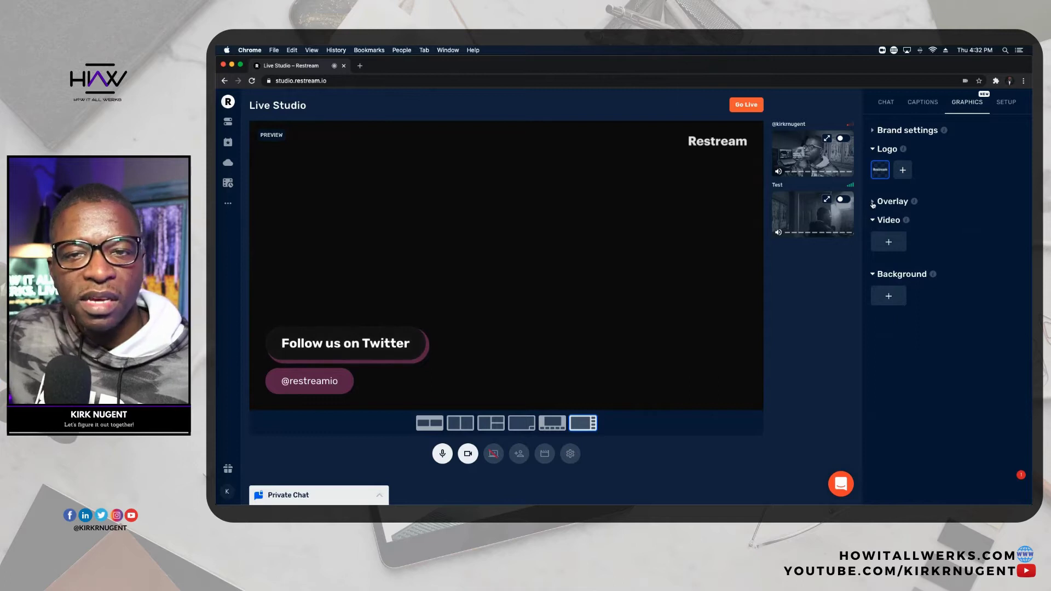
click(872, 202)
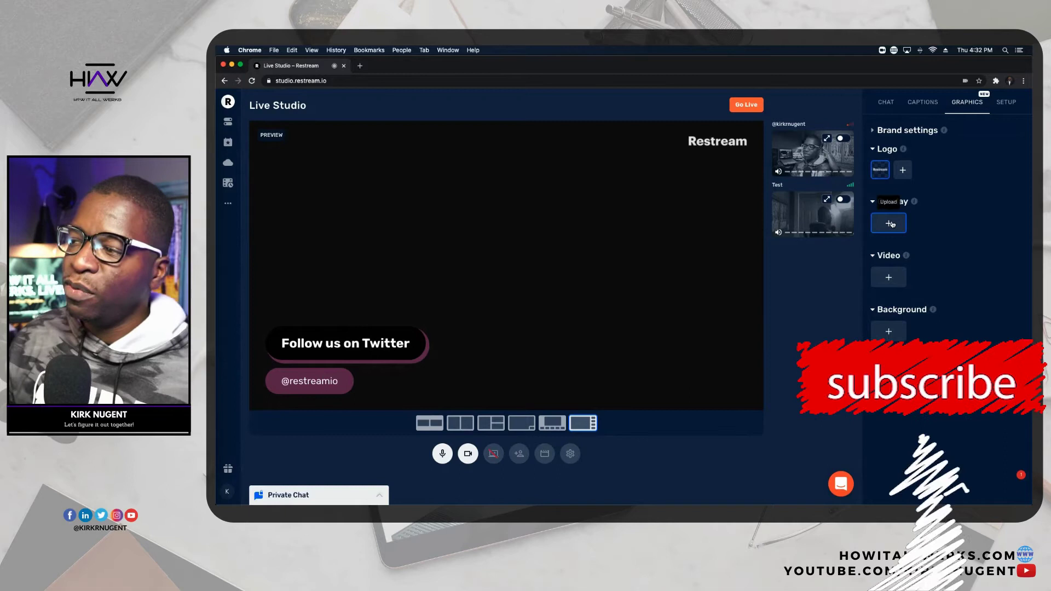
- Read the Overlay and Video upload requirements, and try to add a custom video
mouse_move(915, 203)
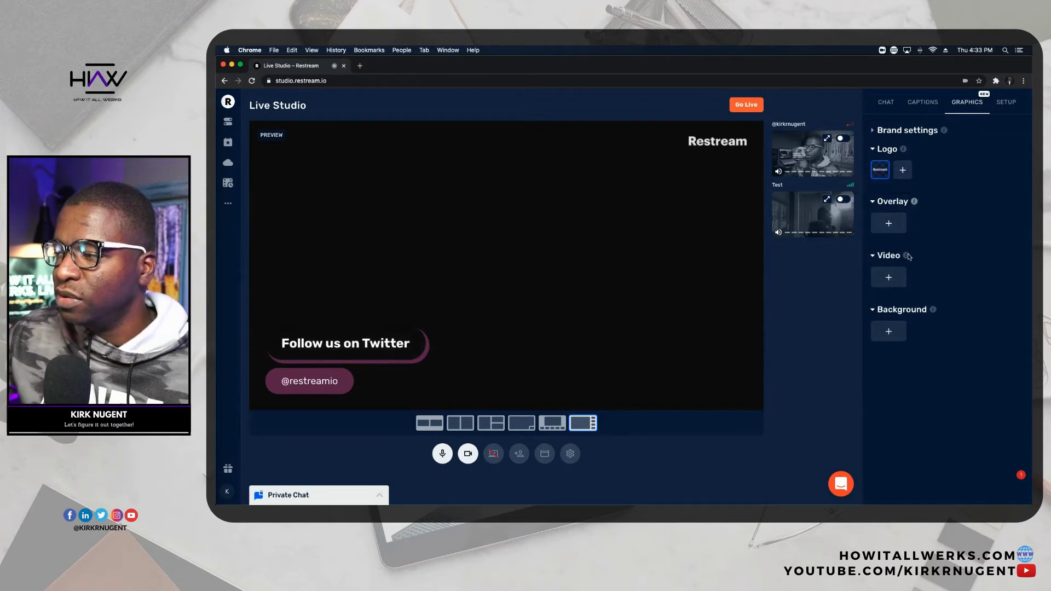
mouse_move(907, 256)
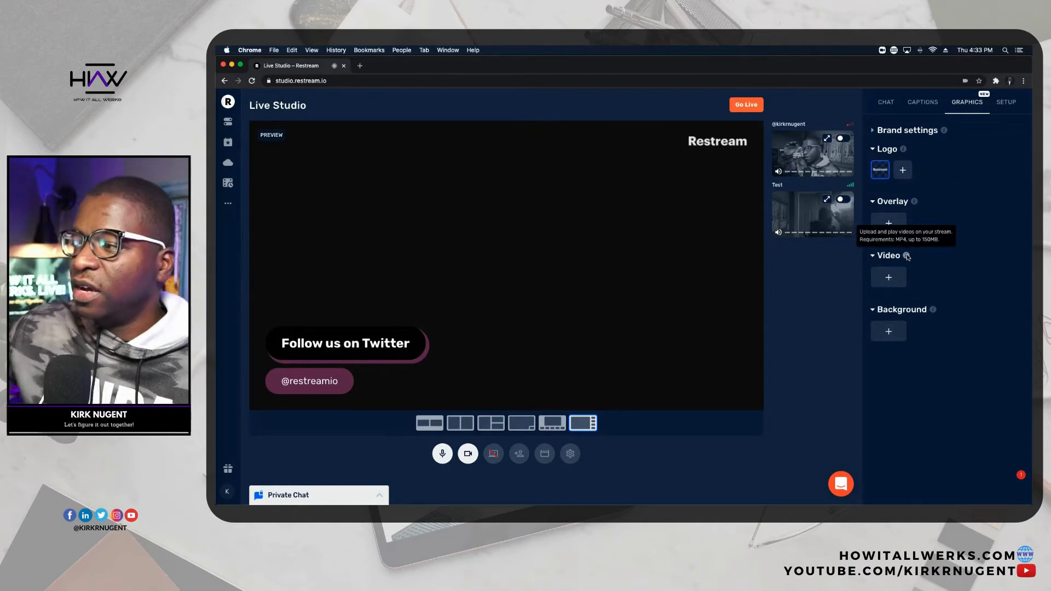
click(889, 278)
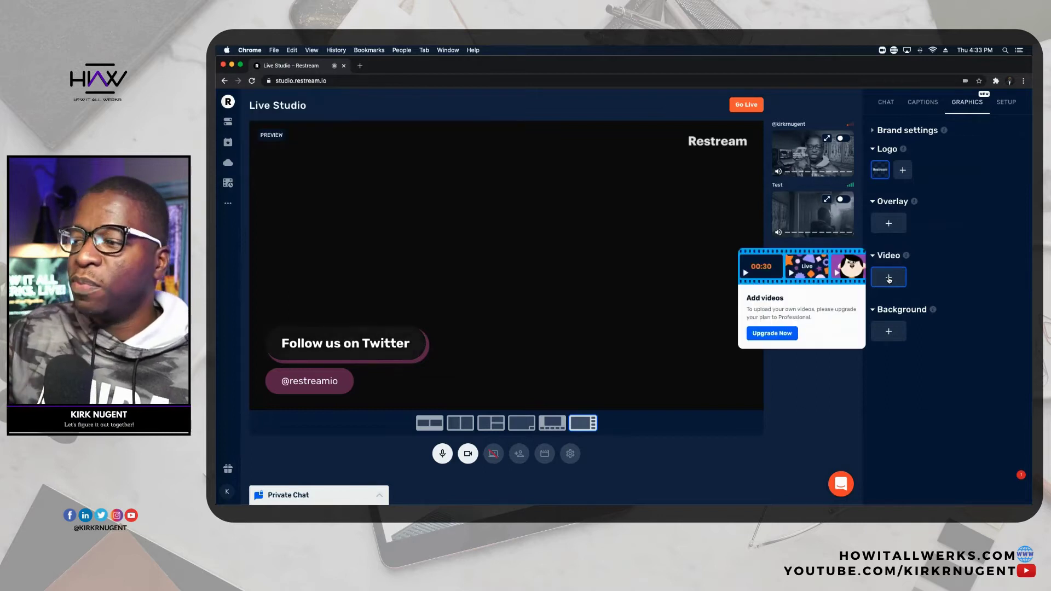
click(932, 268)
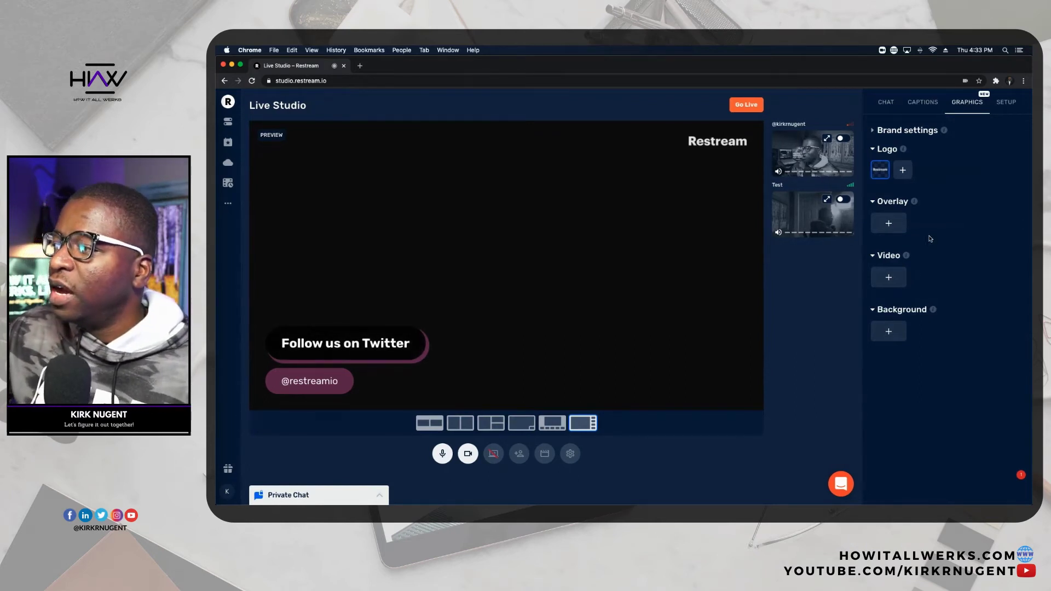
- Expand the brand settings, and try the Overlay chat option on and off
click(873, 132)
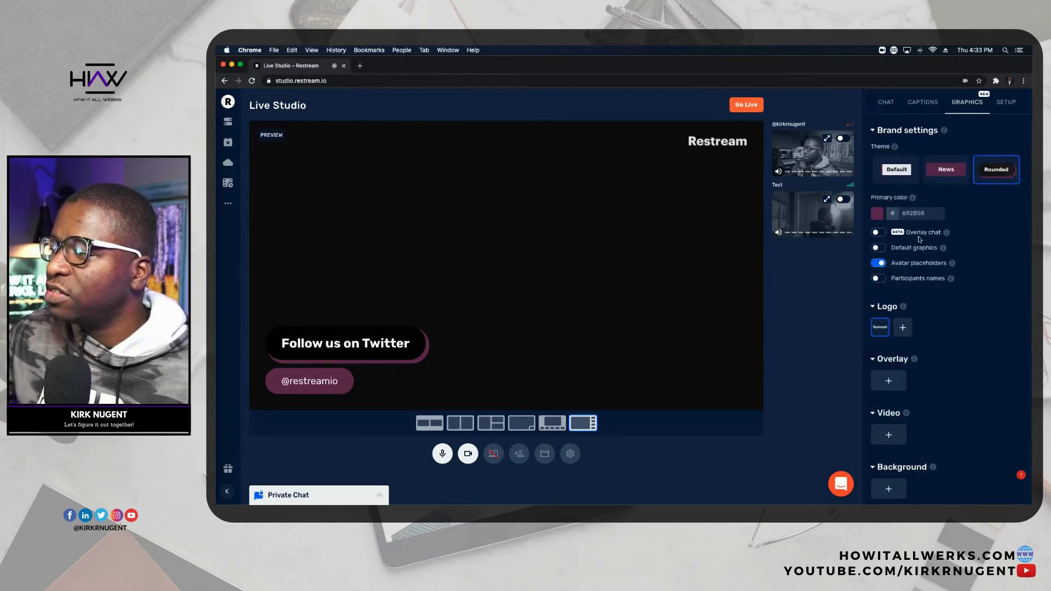
mouse_move(946, 234)
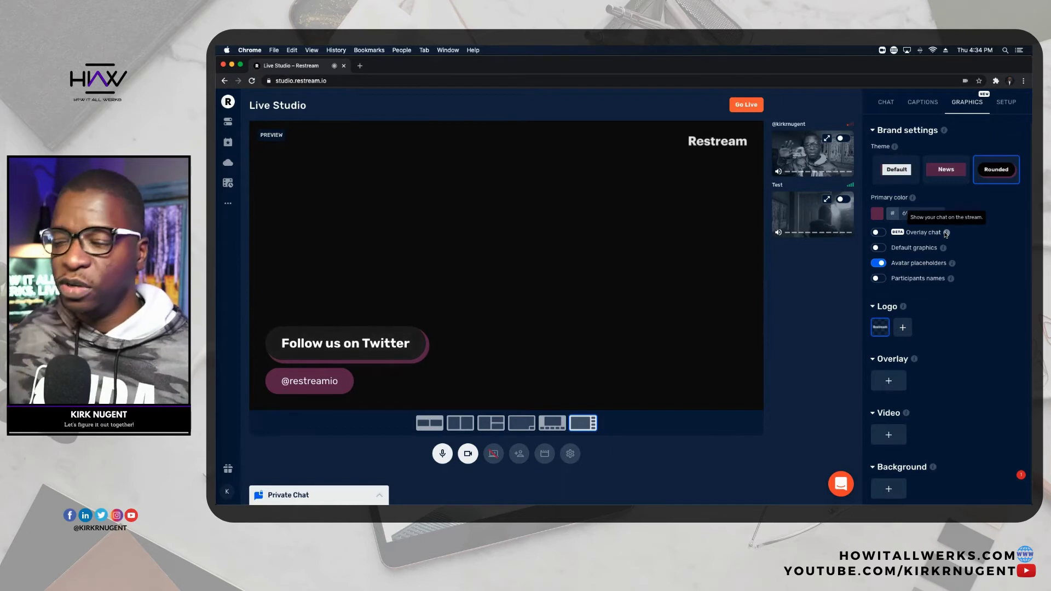
click(880, 233)
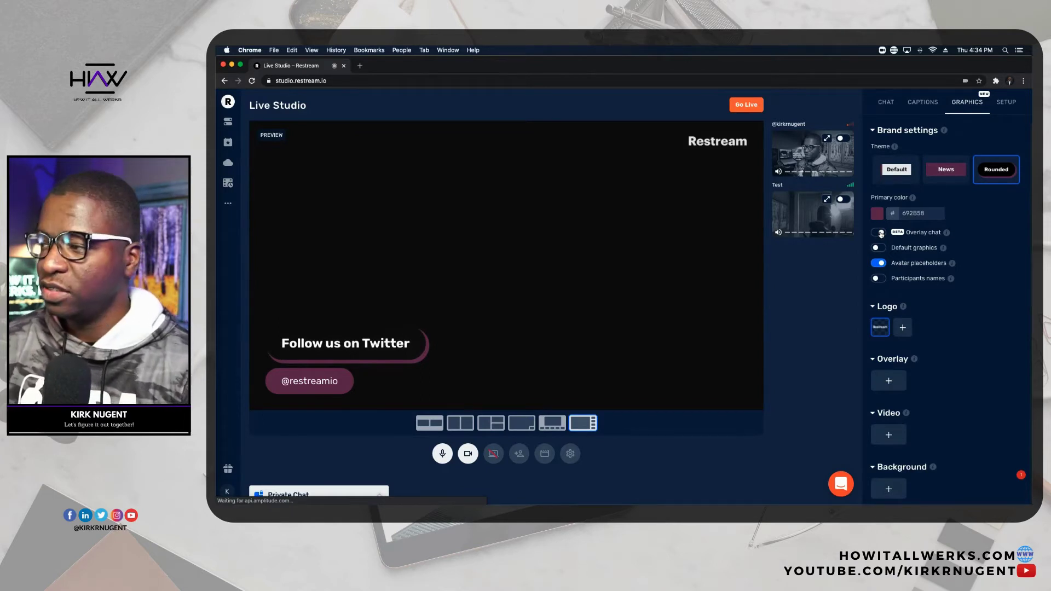
click(879, 232)
click(880, 233)
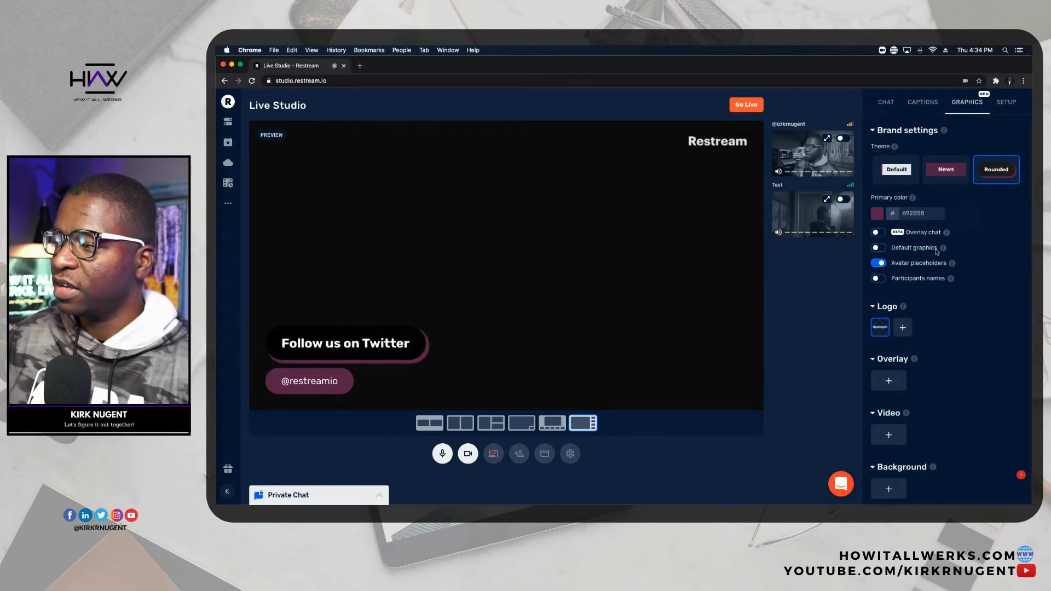
- Enable Default graphics and browse the stock overlays, videos and backgrounds
click(878, 248)
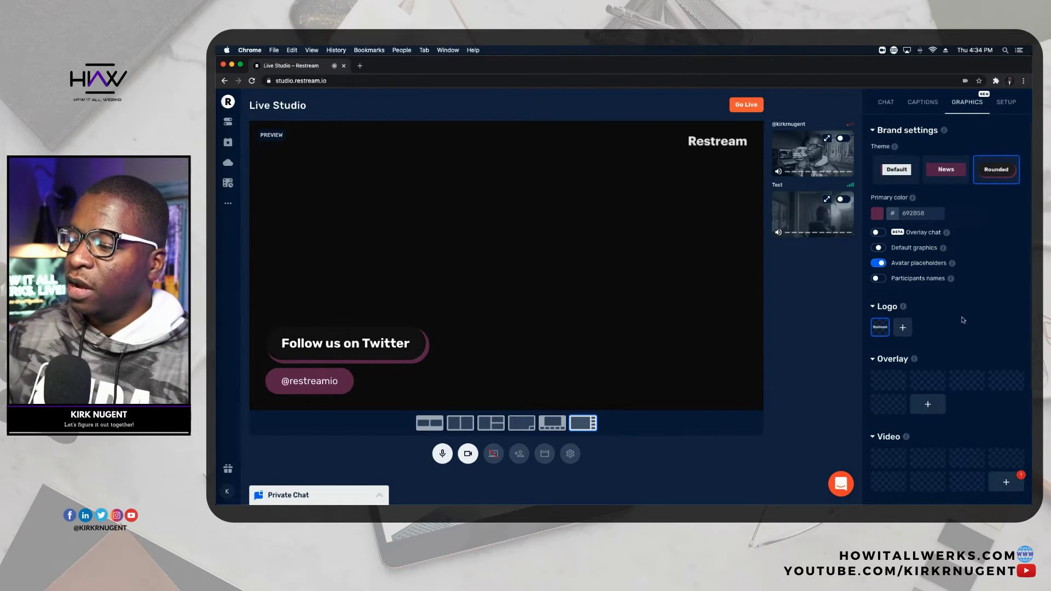
scroll(966, 317, down, 2)
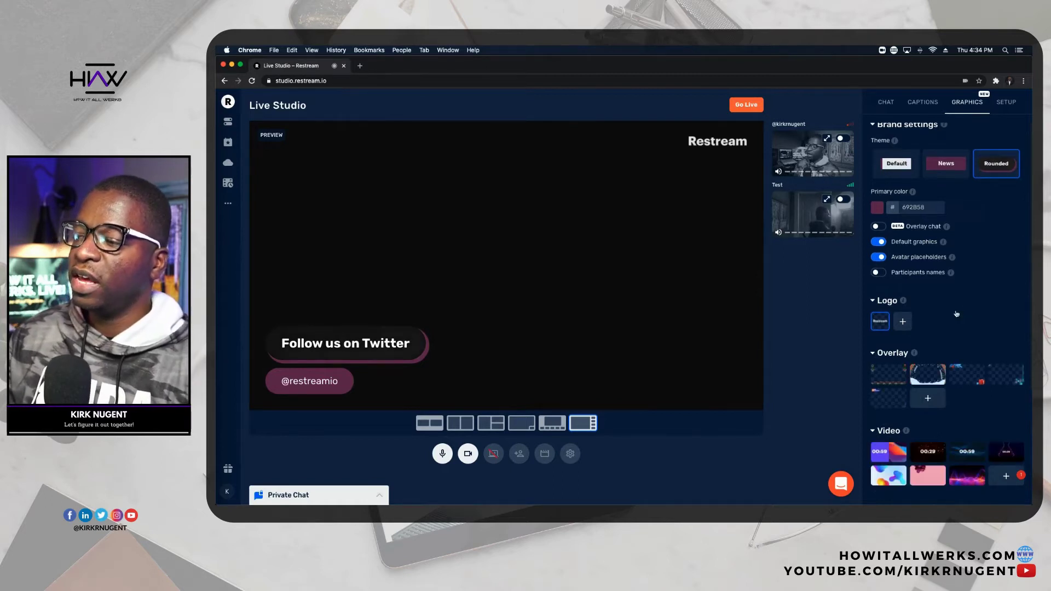
scroll(929, 358, down, 3)
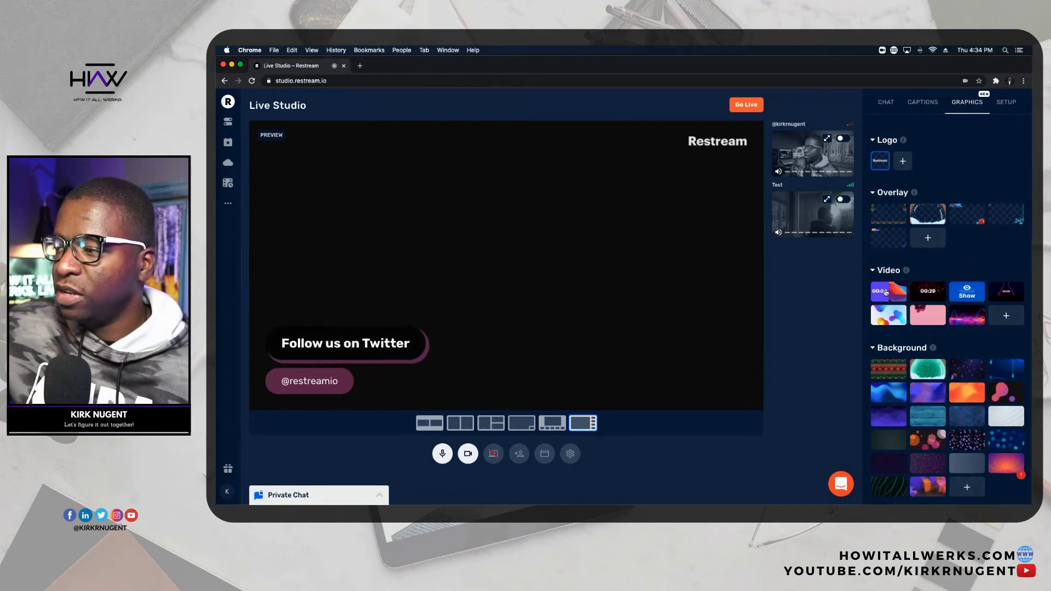
- Try the purple and orange 00:59 countdown video in the preview and hide it again
mouse_move(886, 291)
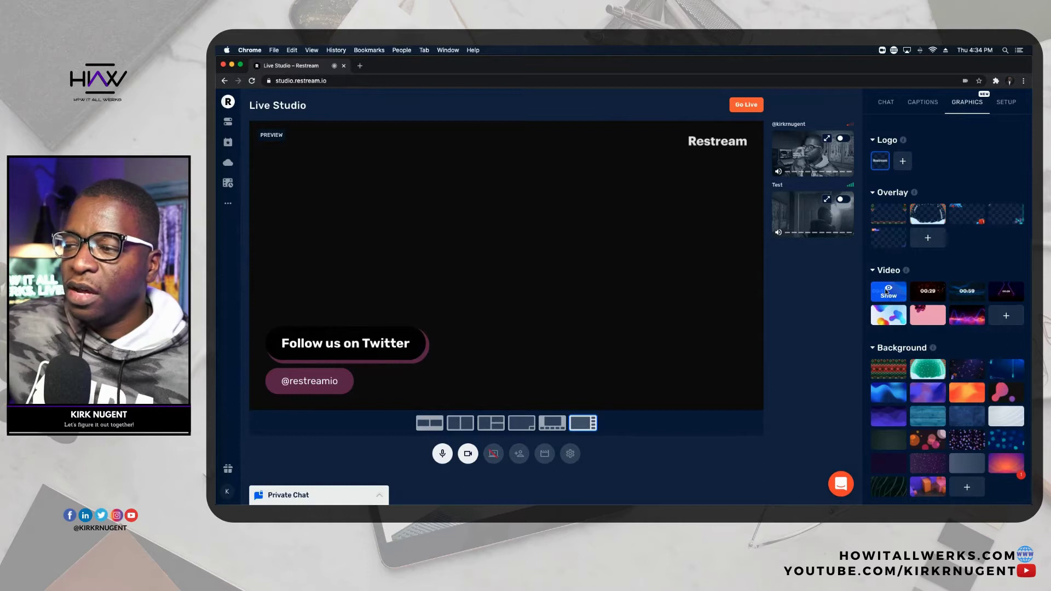
click(888, 292)
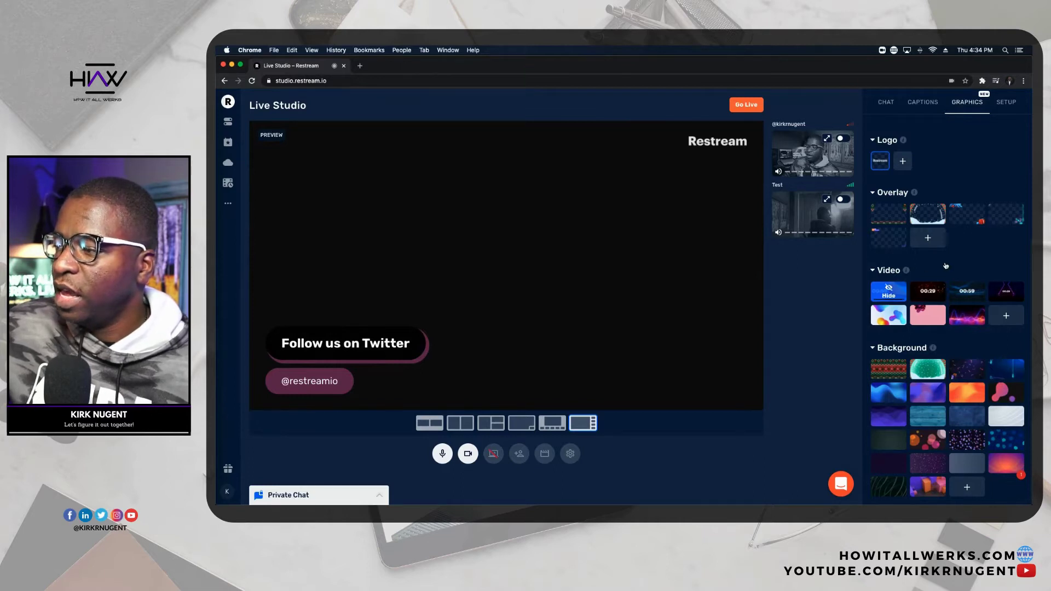
click(888, 293)
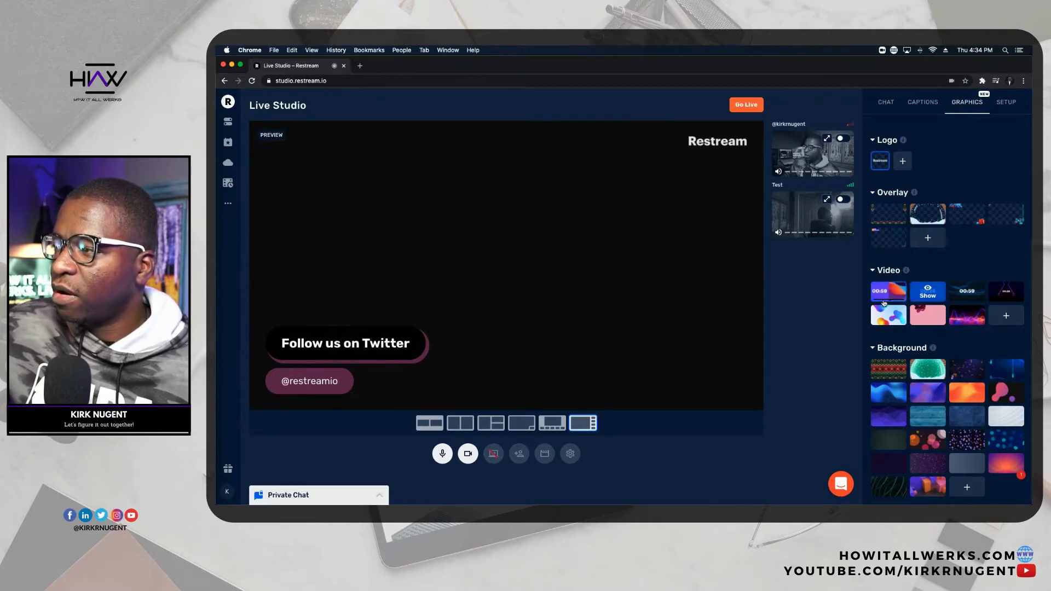
click(885, 298)
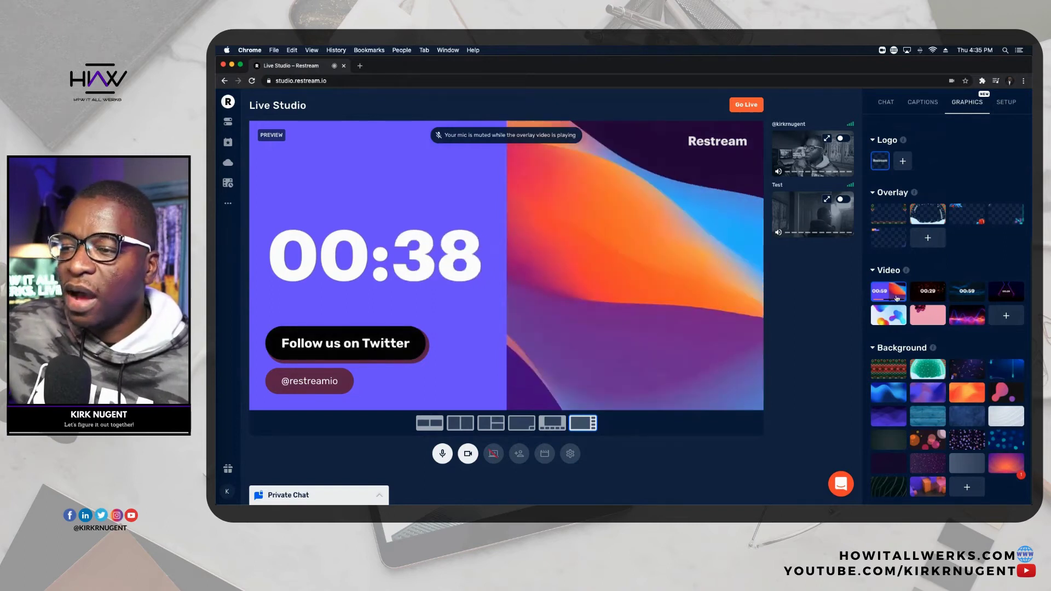
mouse_move(892, 294)
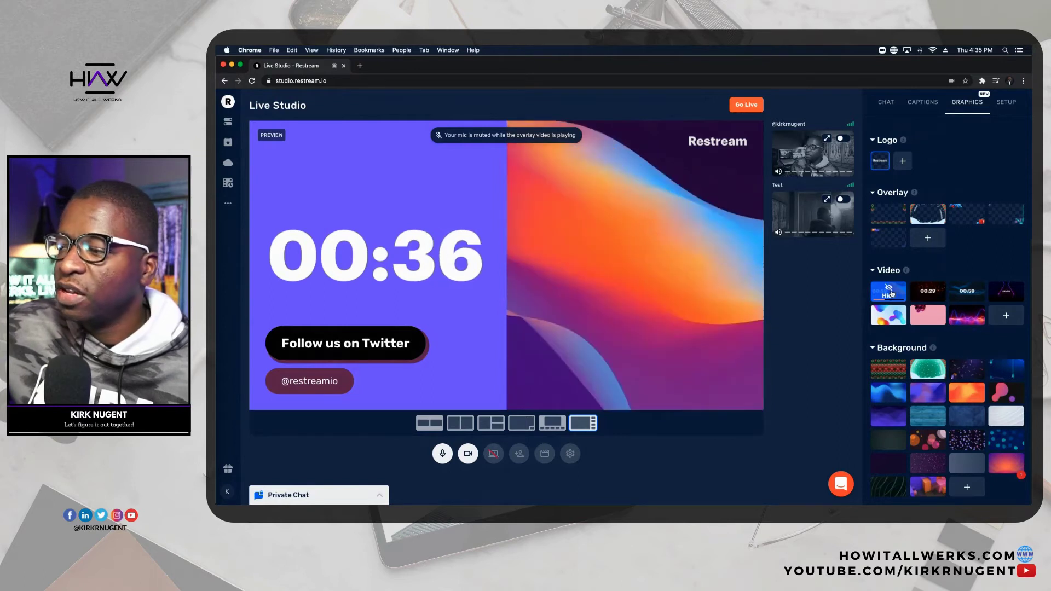
click(890, 293)
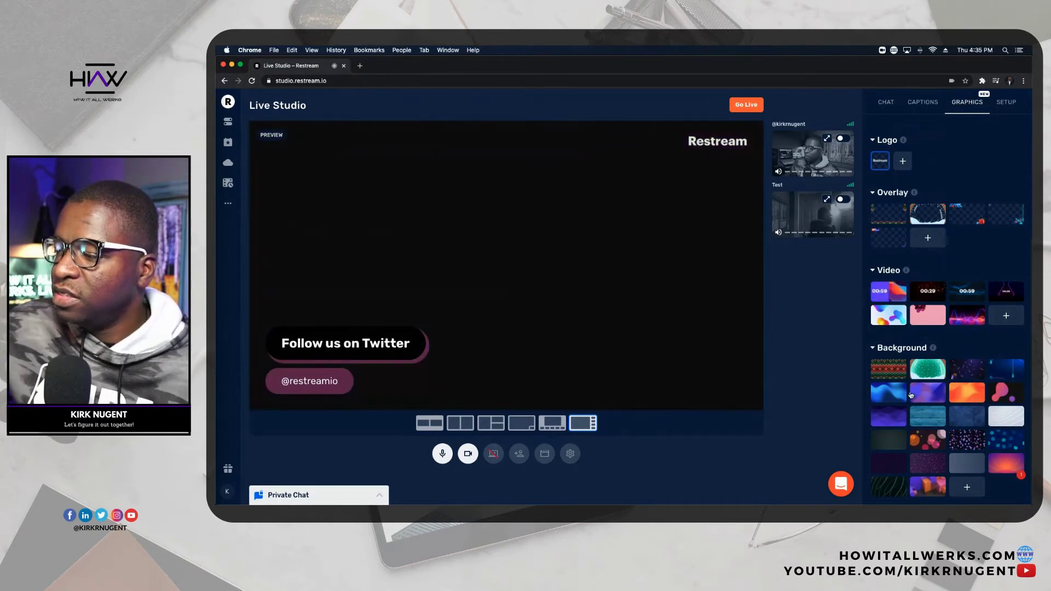
- Try the candy cane background and replace it with the dark rippled-sand background
click(968, 371)
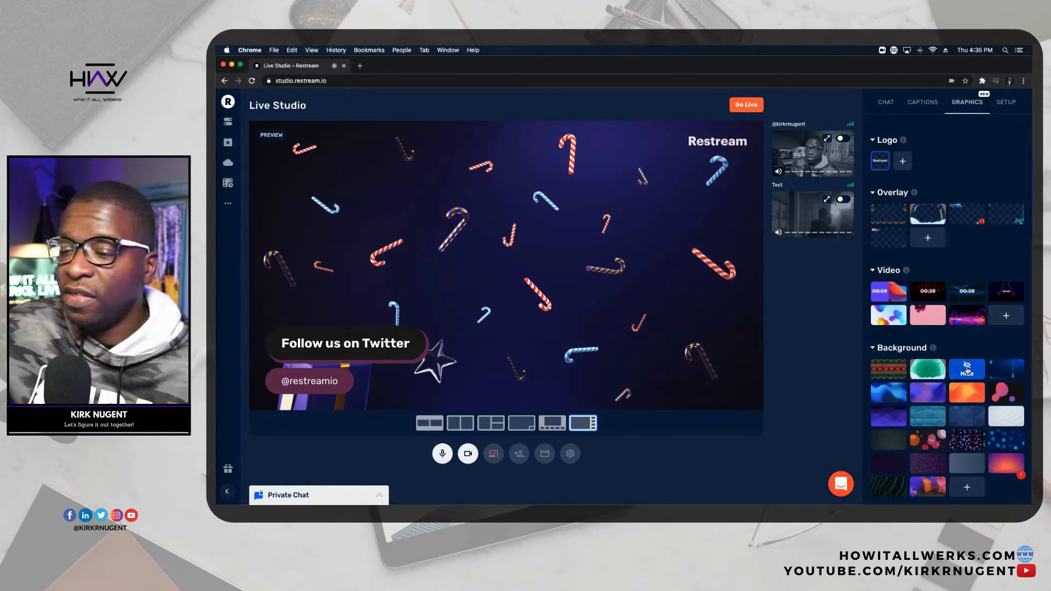
click(887, 438)
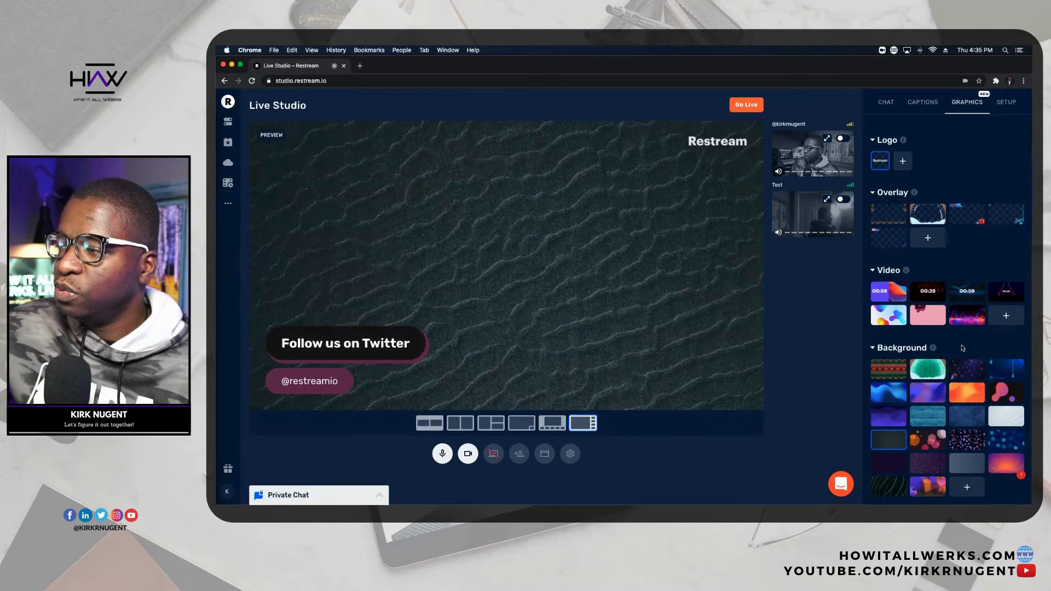
- Turn off Default graphics in the brand settings and check what Avatar placeholders does
scroll(962, 348, up, 3)
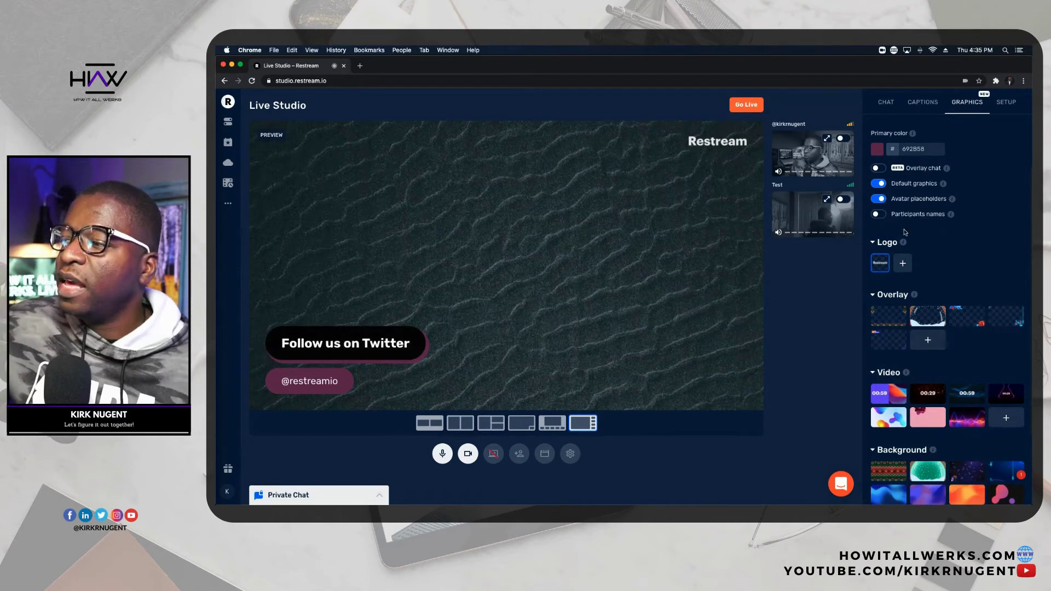
click(878, 183)
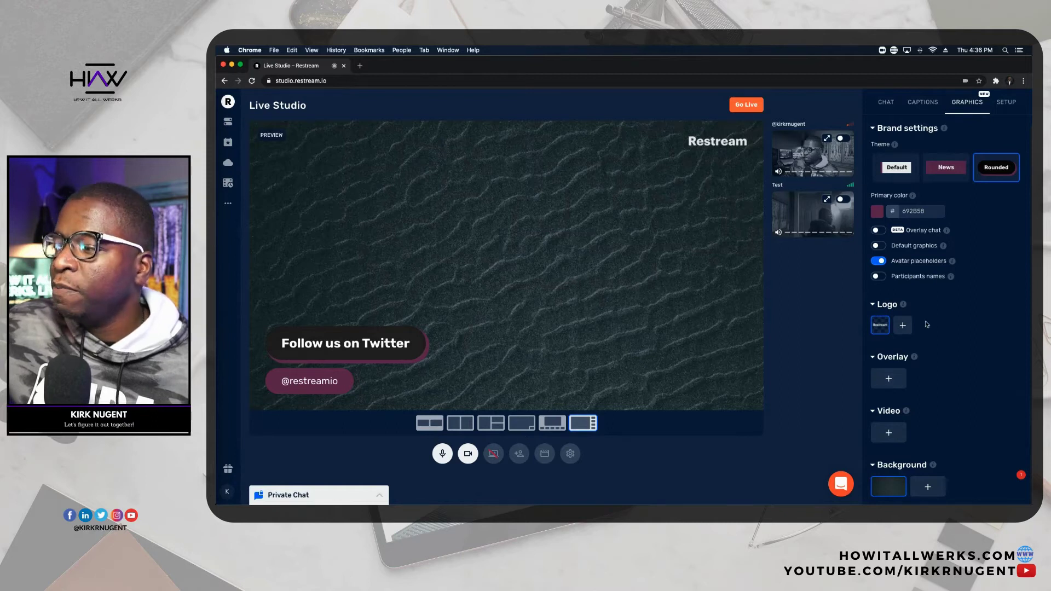
click(953, 263)
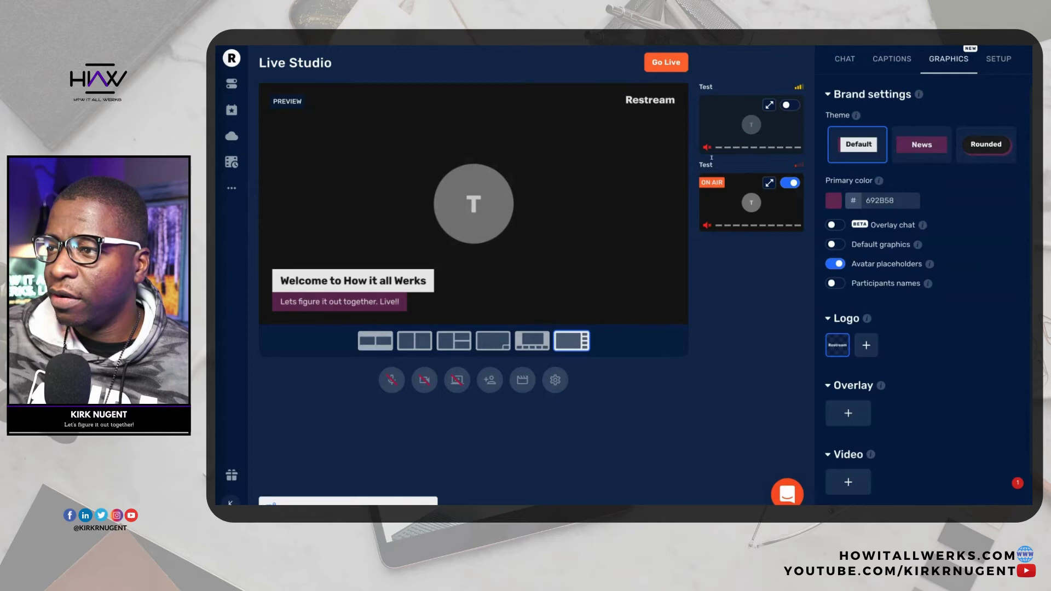
- Check the active welcome caption, try the News and Rounded themes on it, and return to the Default theme
click(878, 60)
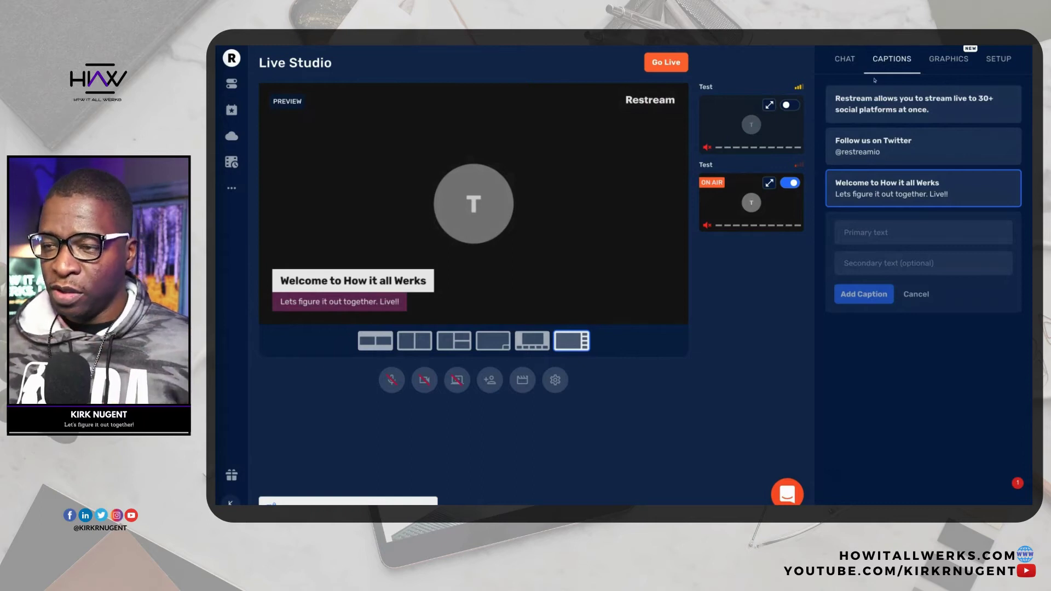
mouse_move(834, 197)
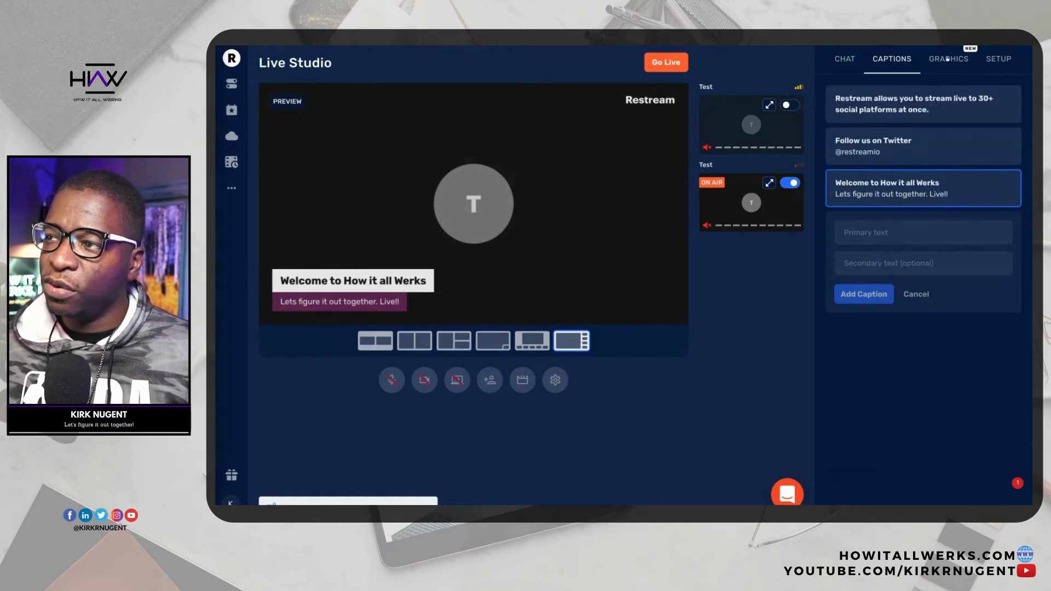
click(946, 64)
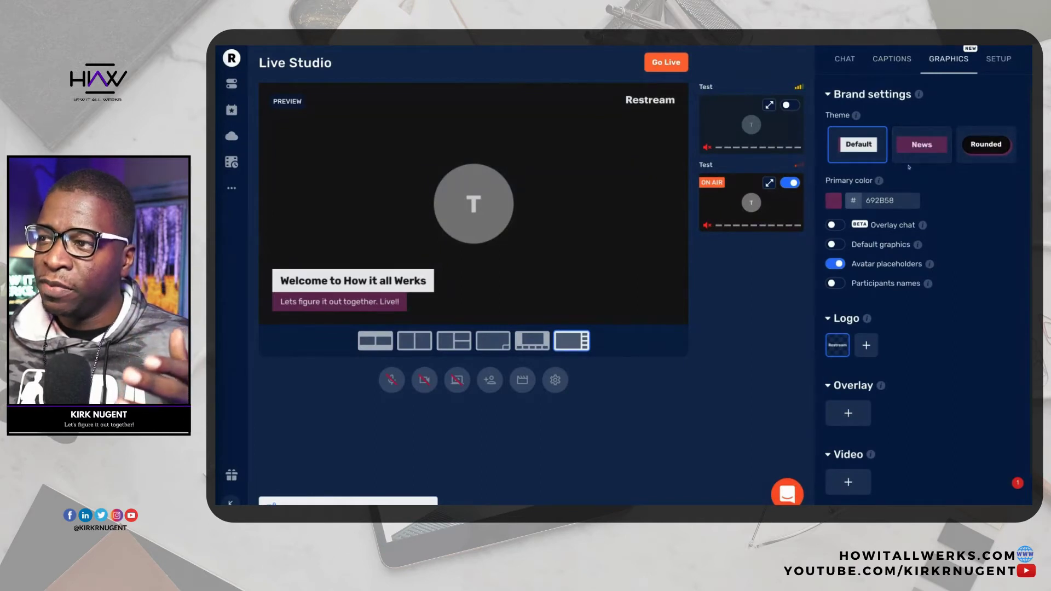
click(920, 147)
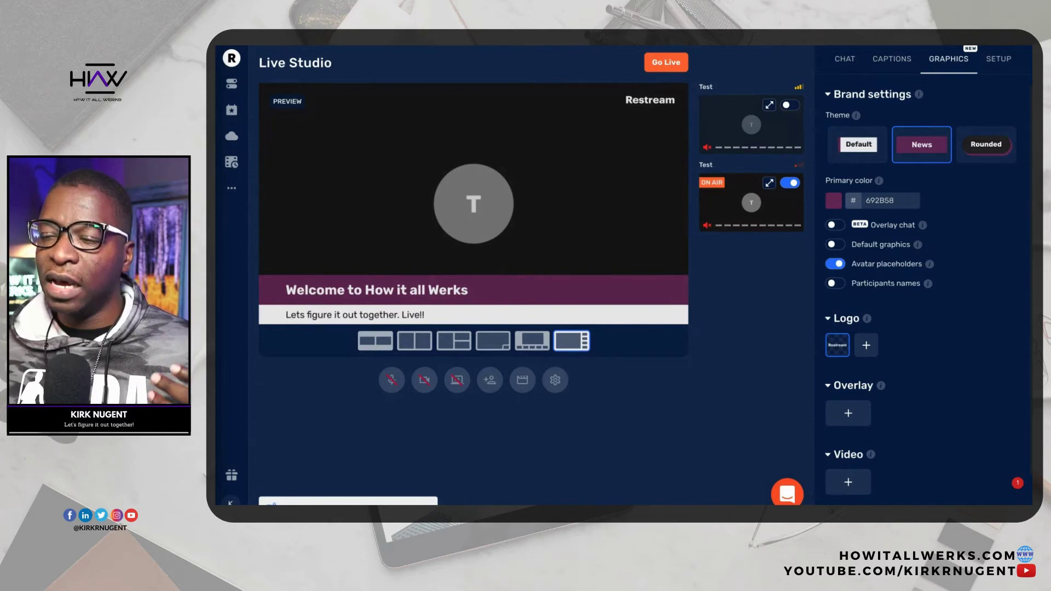
click(967, 144)
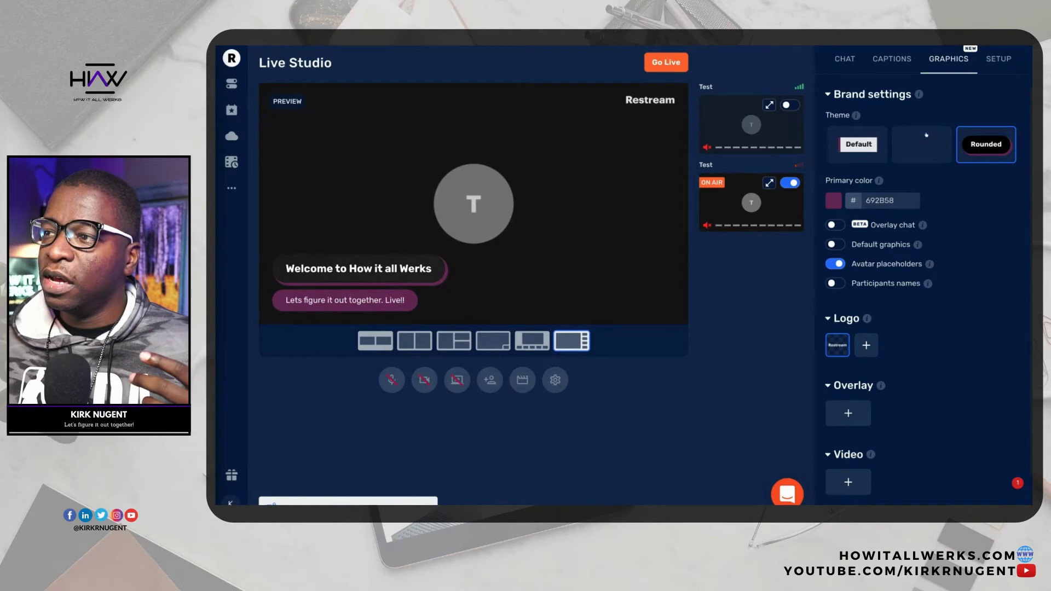
click(850, 153)
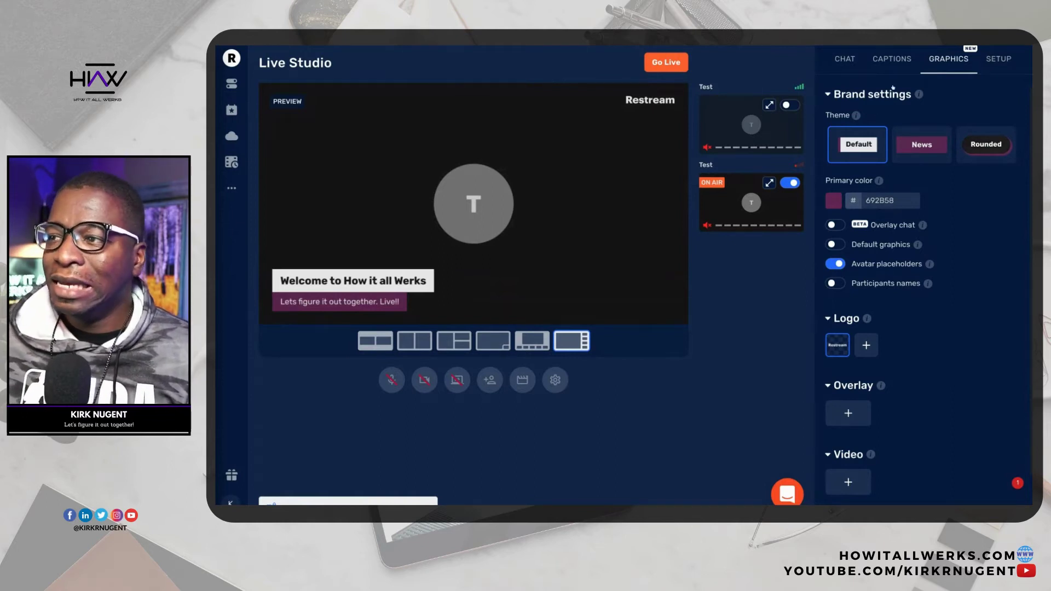
- Hide the "Welcome to How it all Werks" caption and put the off-air Test participant on air
click(890, 58)
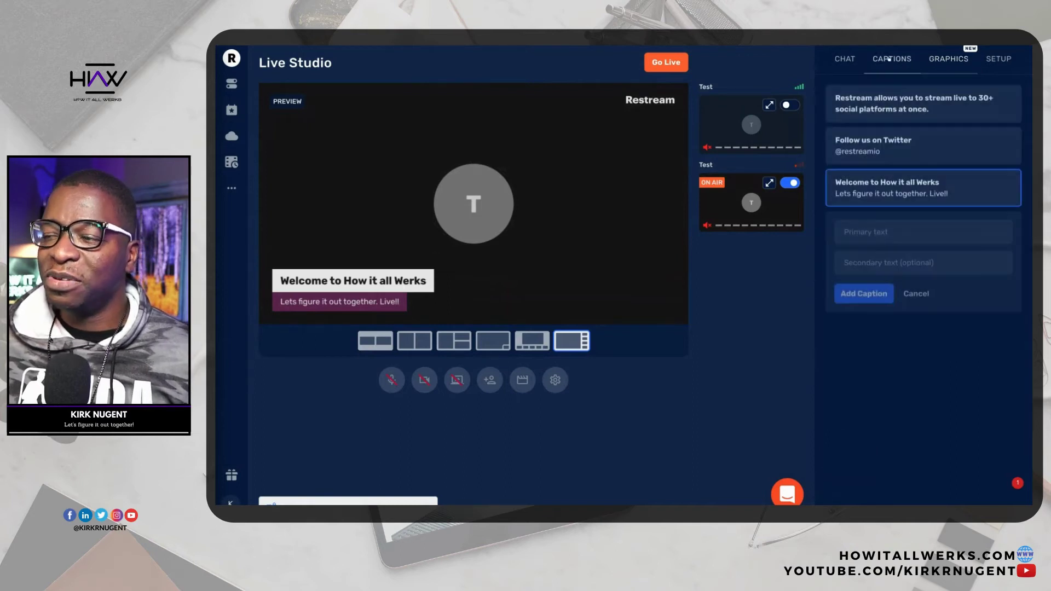
click(892, 186)
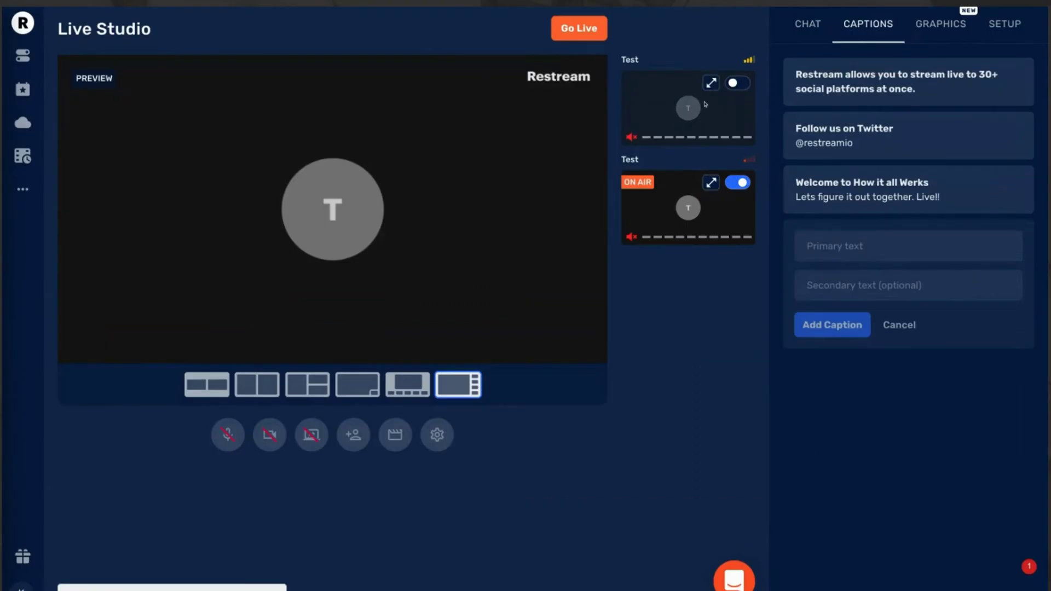
click(738, 85)
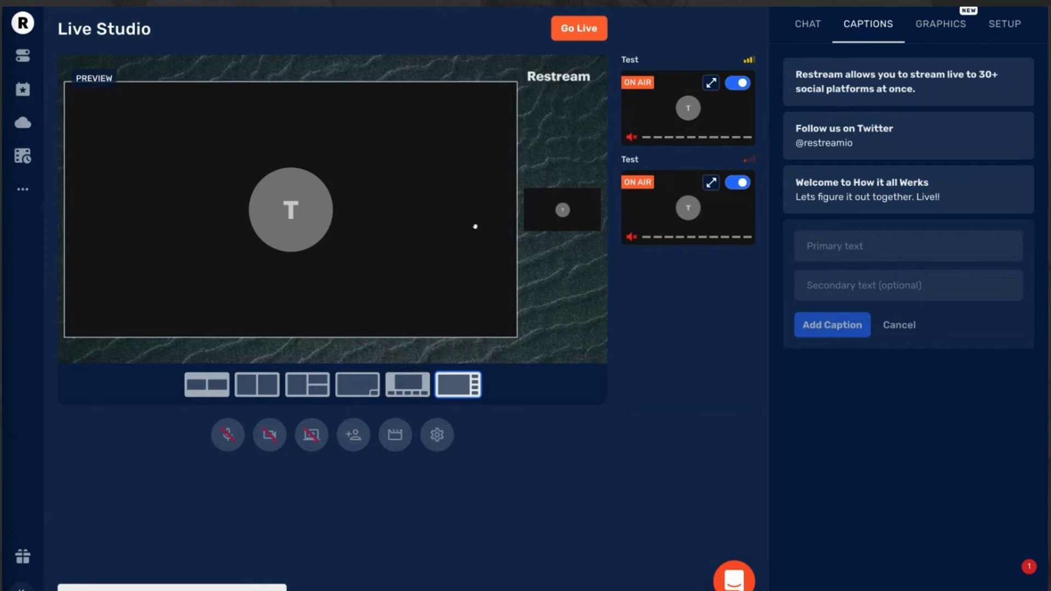
drag(474, 225, 558, 206)
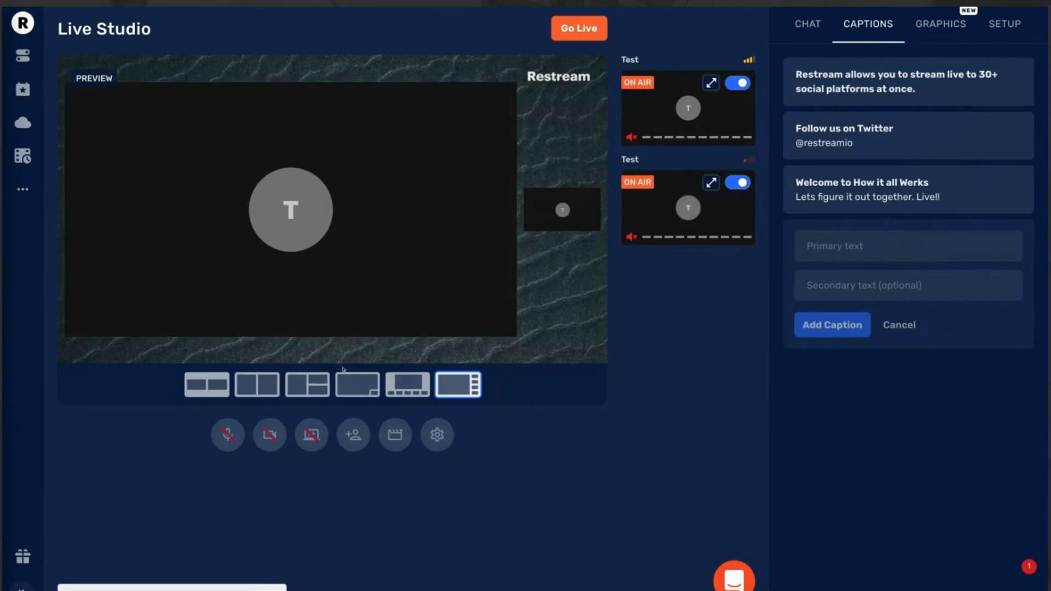
- Try the picture-in-picture, side-by-side and framed two-person layouts for the participants, and finish on the Half Screen layout
click(347, 379)
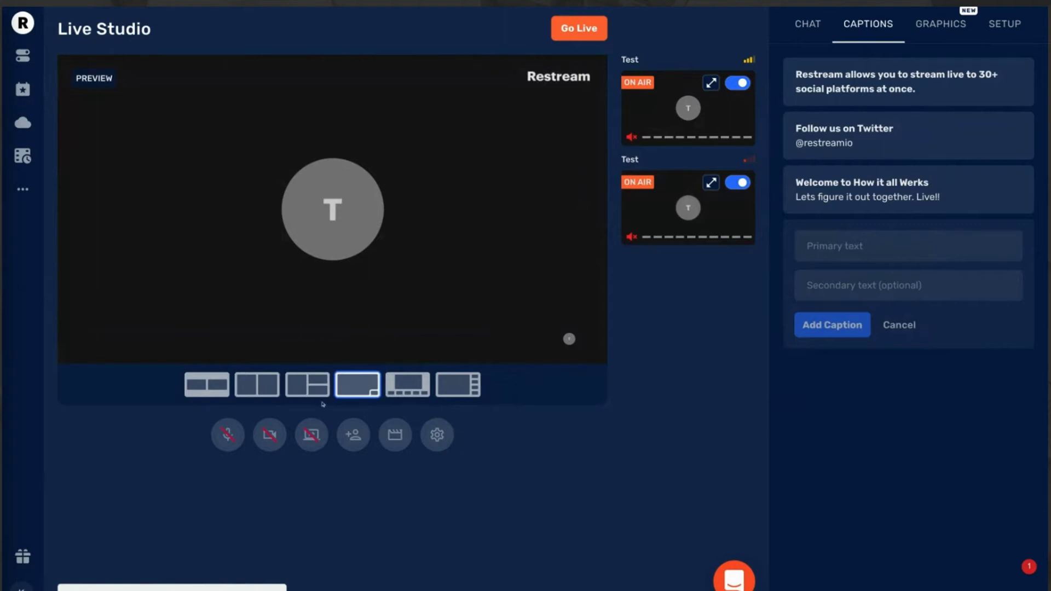
click(318, 380)
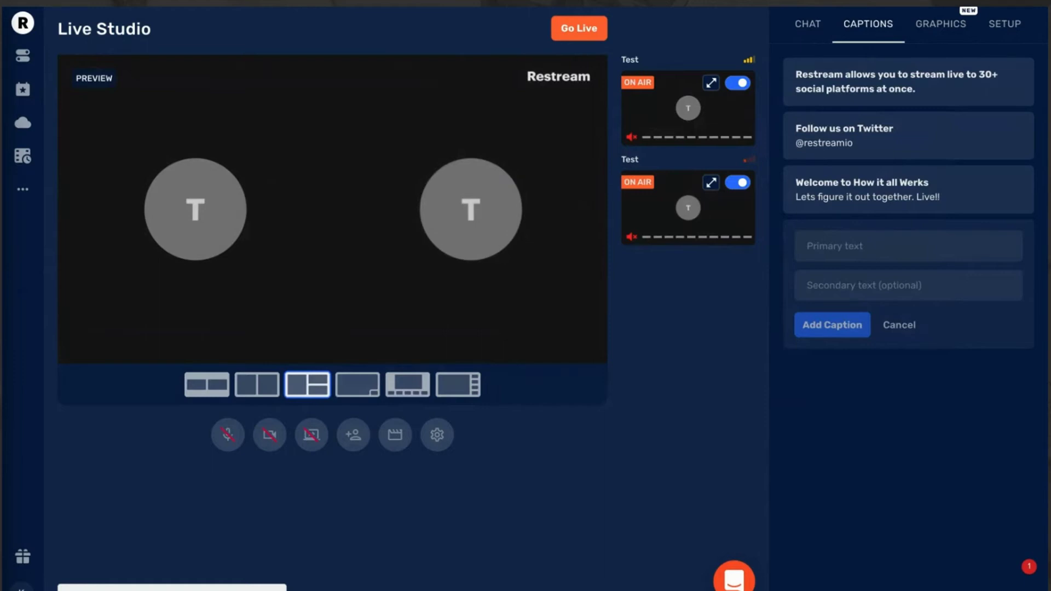
click(254, 386)
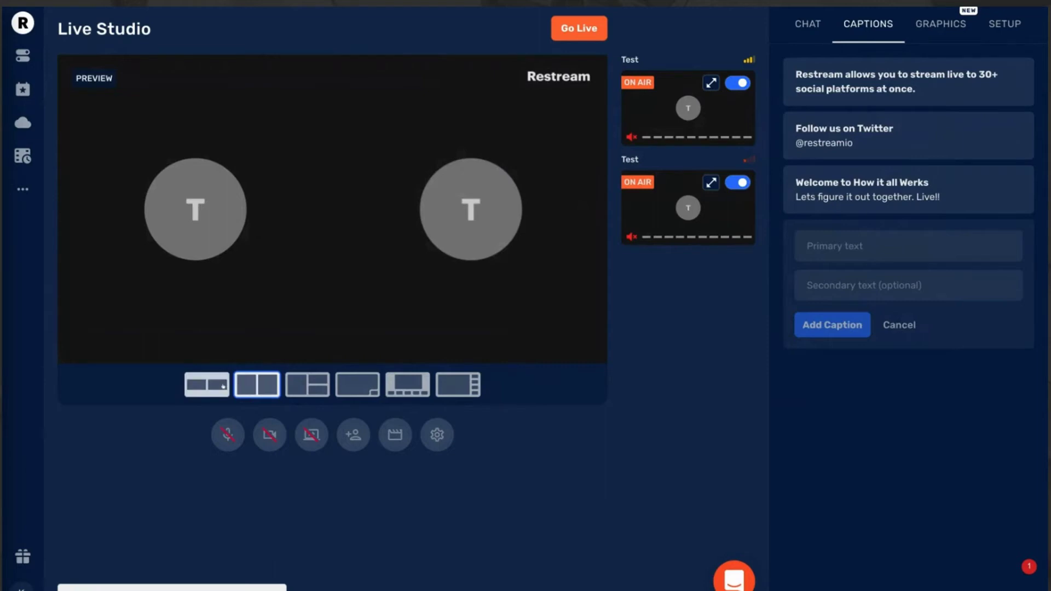
click(198, 386)
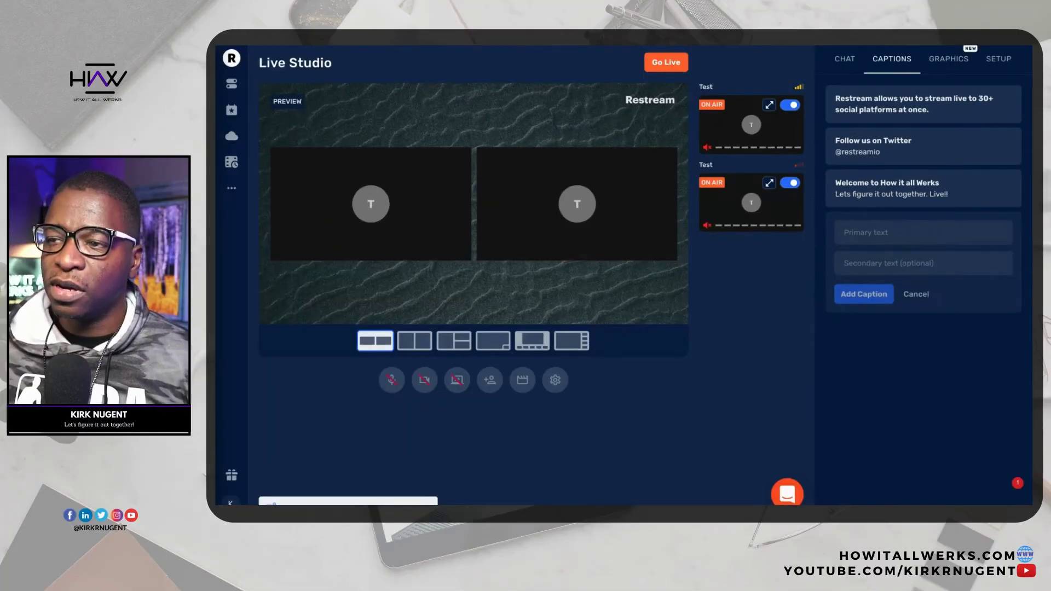
click(427, 347)
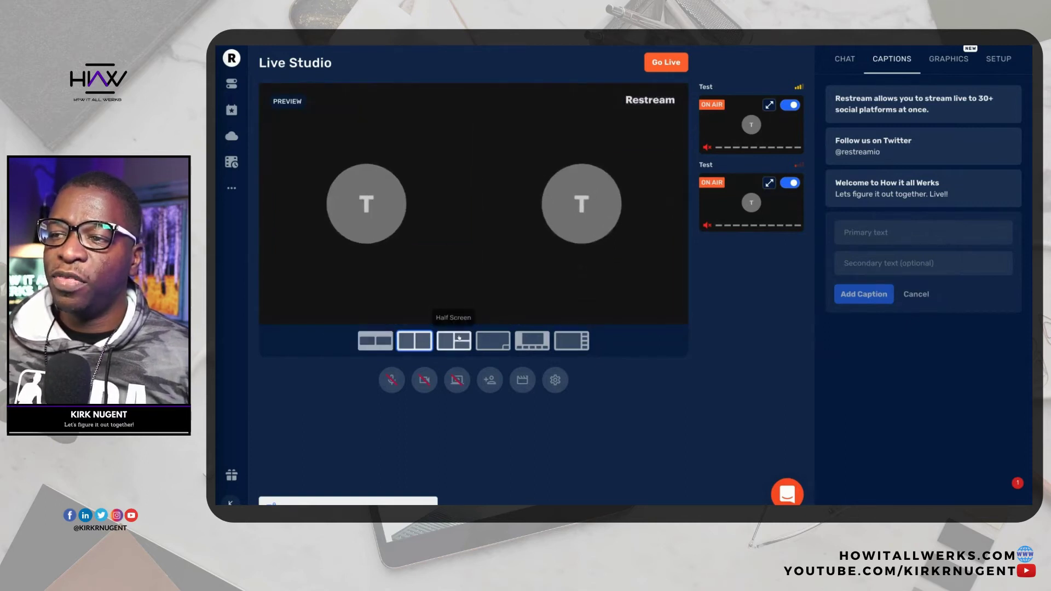
click(454, 339)
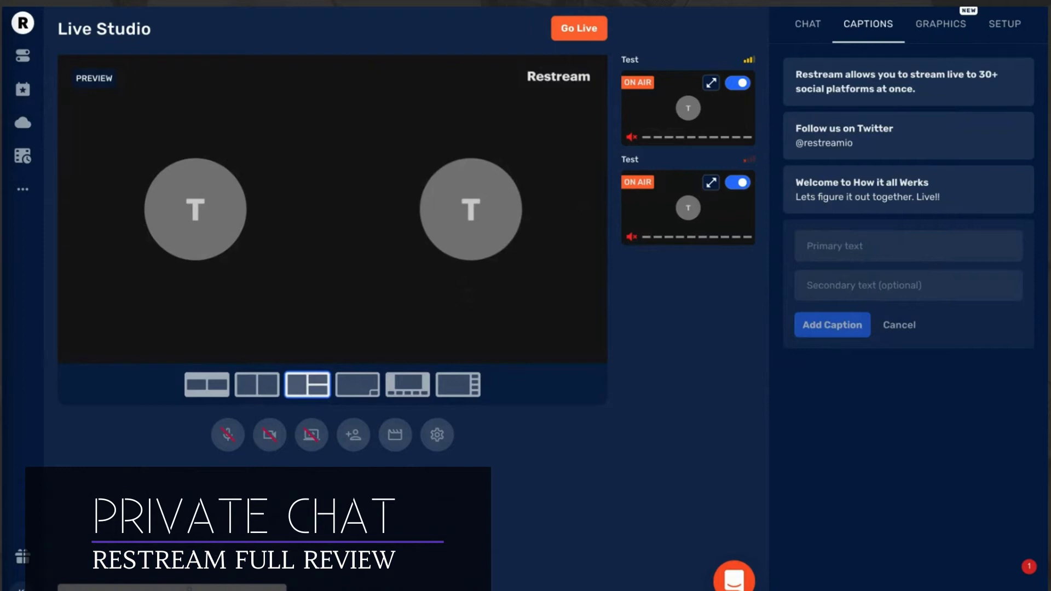
- Look at the private chat, and examine the studio's video, audio and advanced stream quality settings
click(189, 587)
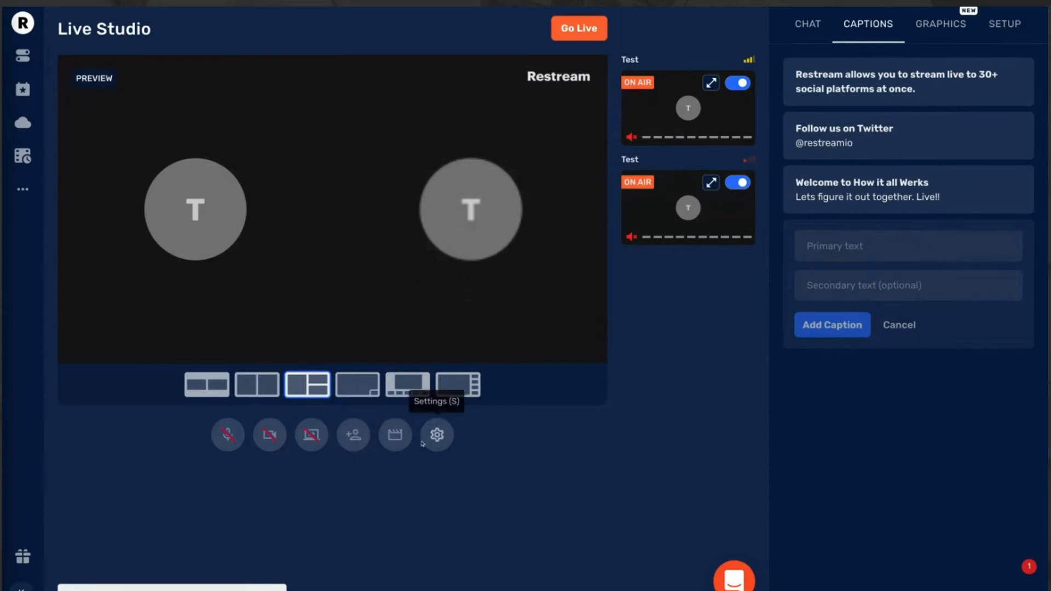
click(437, 434)
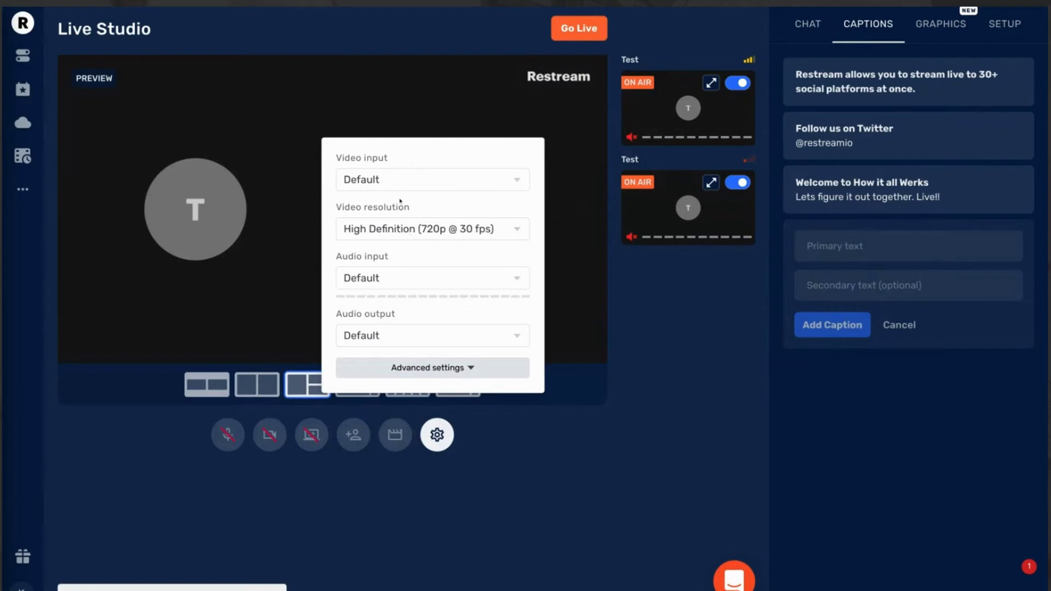
click(377, 371)
scroll(386, 364, down, 1)
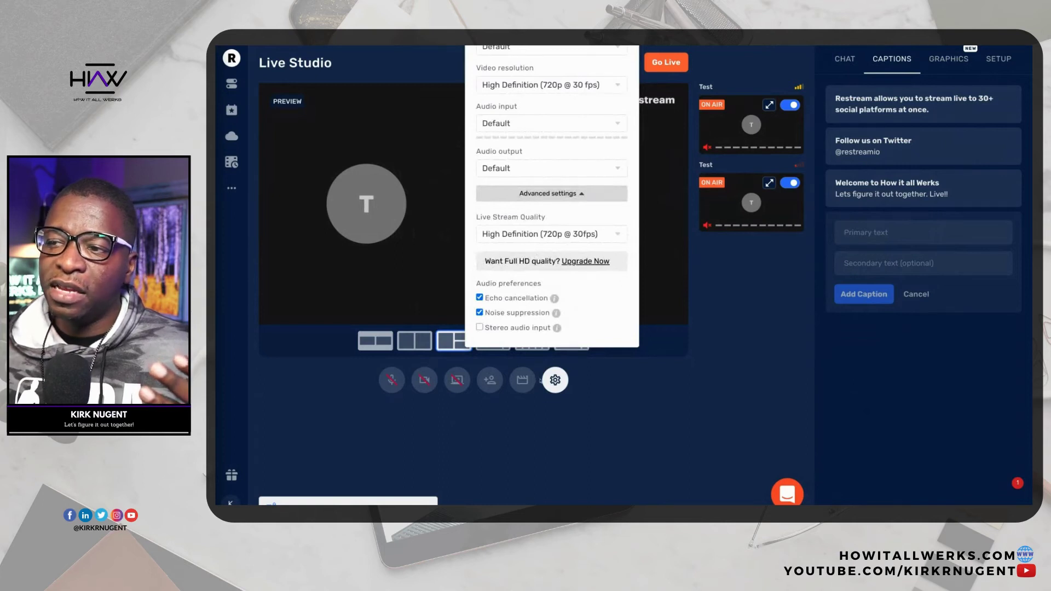
click(552, 383)
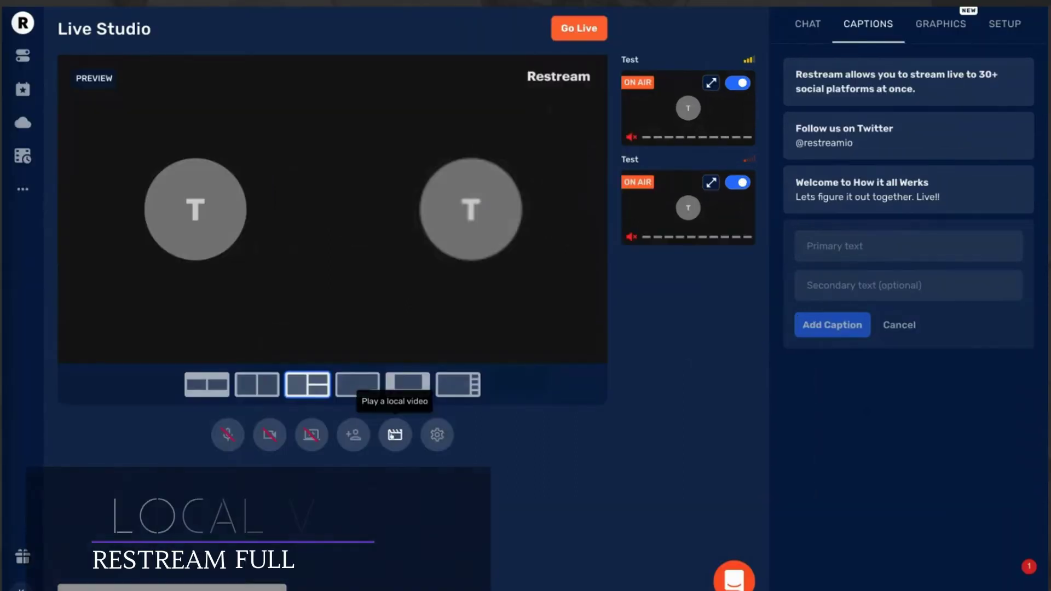
- Start adding a local video to play in the studio
click(394, 433)
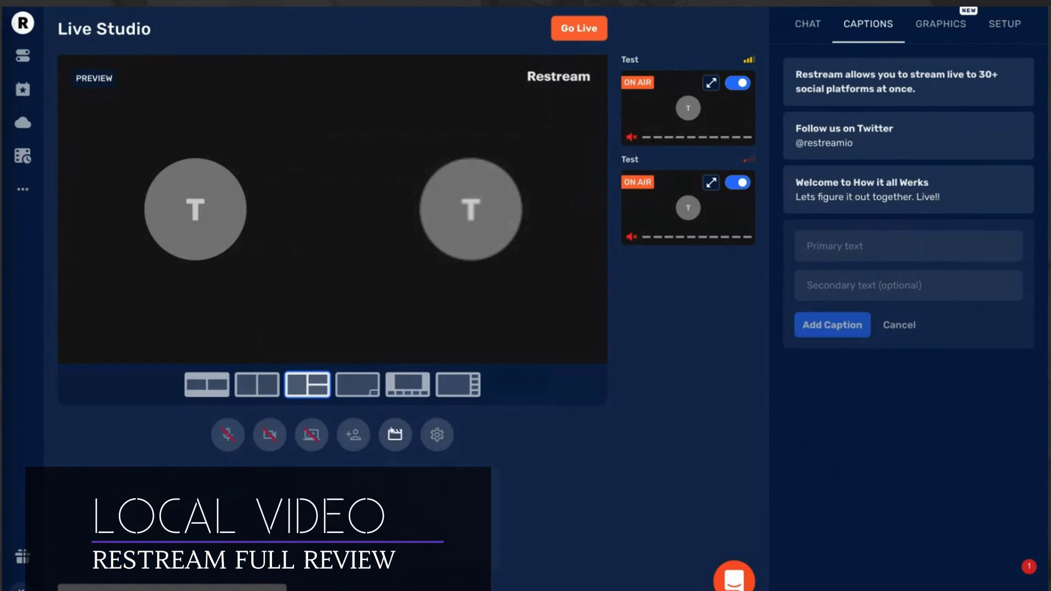